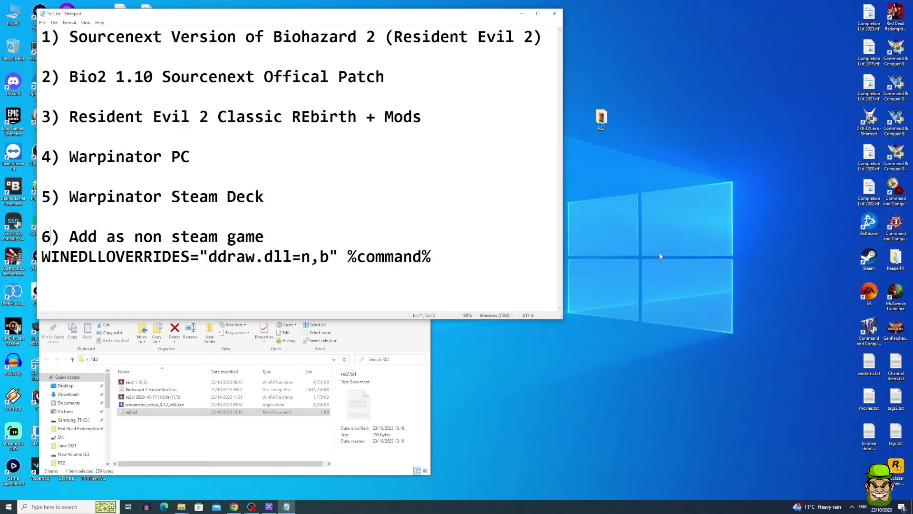
Bring up the Resident Evil 2 Classic REbirth download page in the browser
click(234, 506)
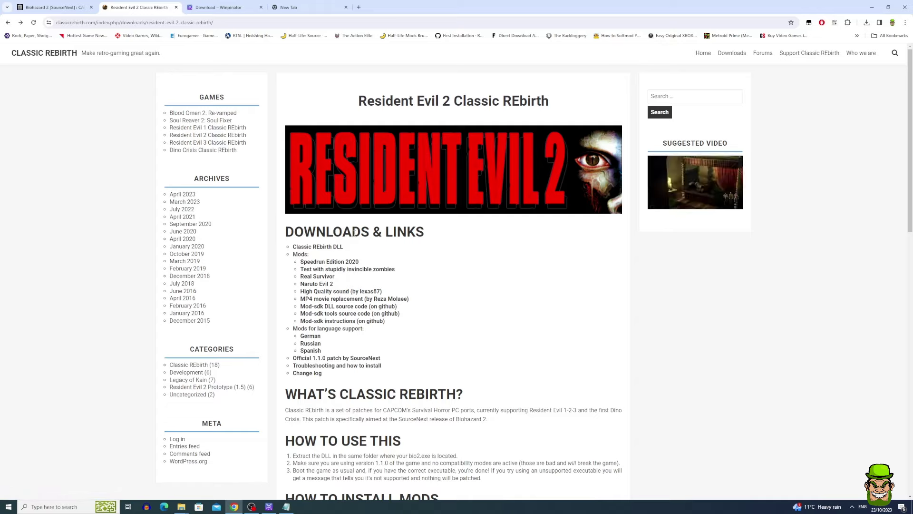
Download the Classic REbirth DLL archive, then return to the REbirth page
click(317, 247)
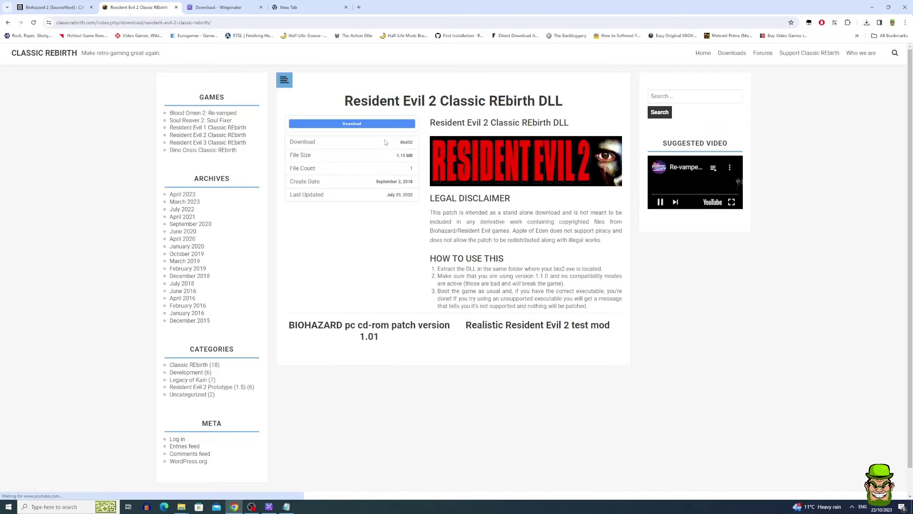
key(Escape)
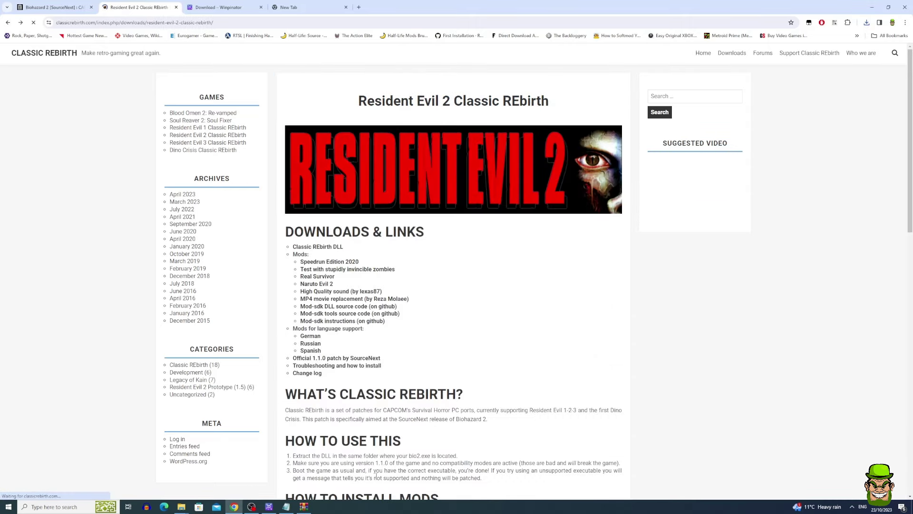
key(Escape)
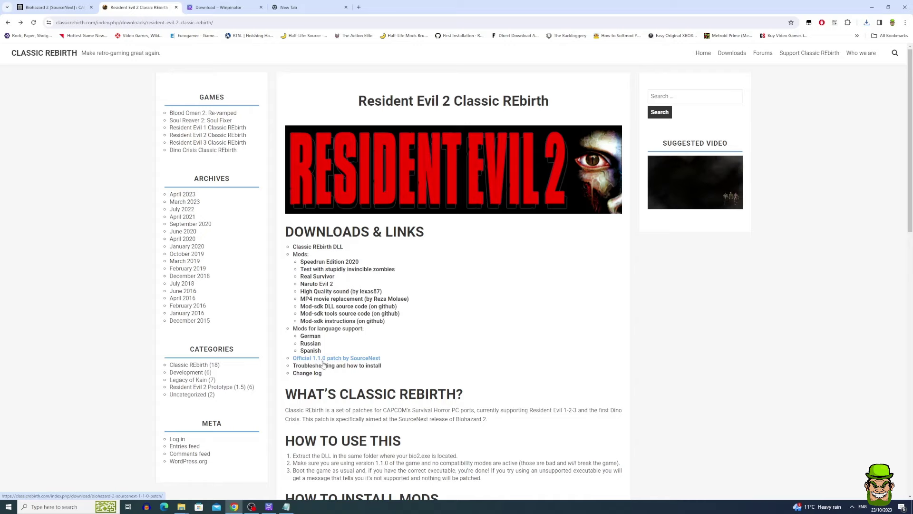
Download the official Biohazard 2 SourceNext 1.1.0 patch and close the opened archive
click(347, 360)
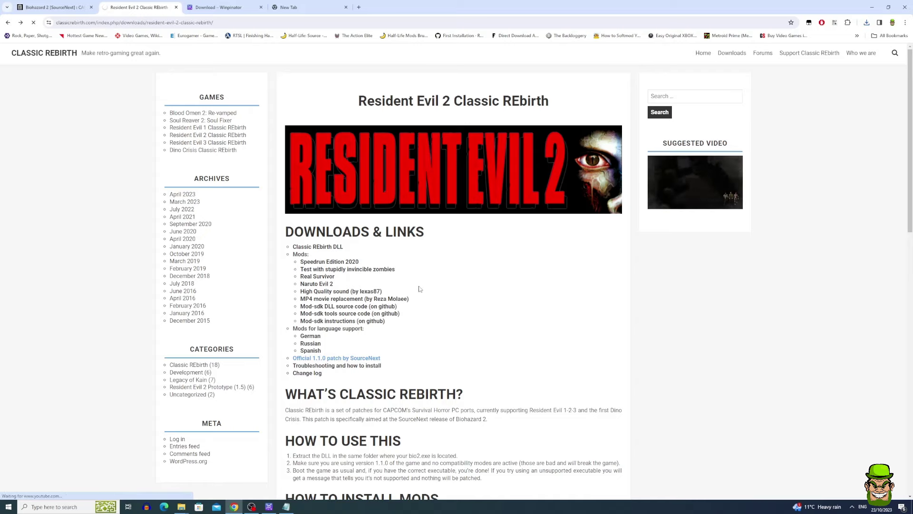
click(391, 124)
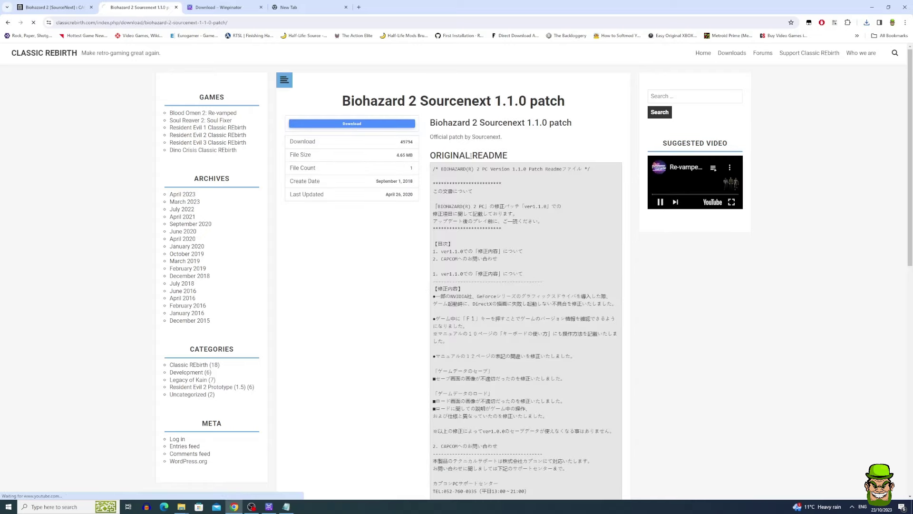
click(591, 135)
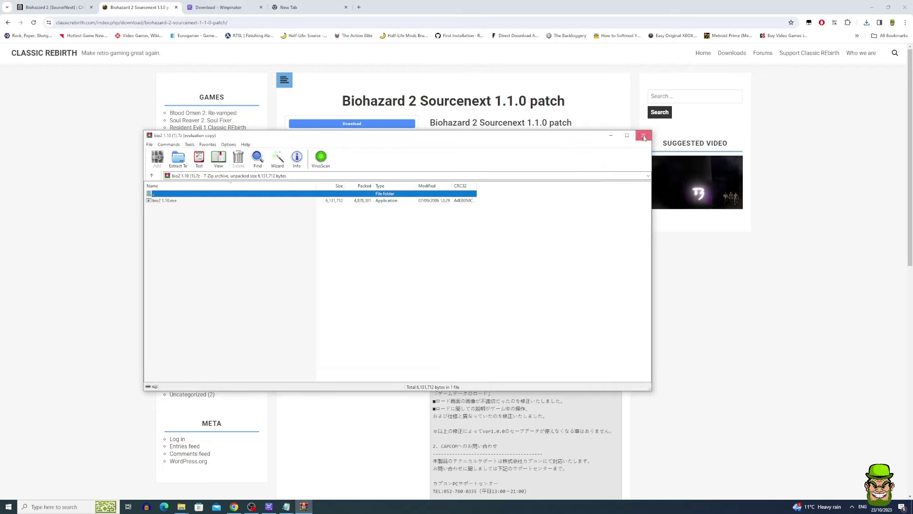
click(643, 136)
Close the Classic REbirth tab and minimize Chrome to the desktop
click(8, 22)
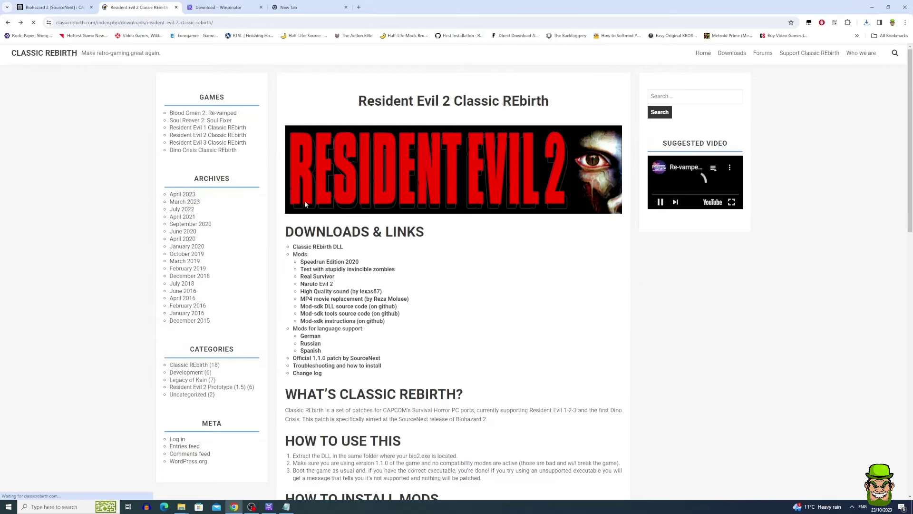
click(176, 8)
click(872, 7)
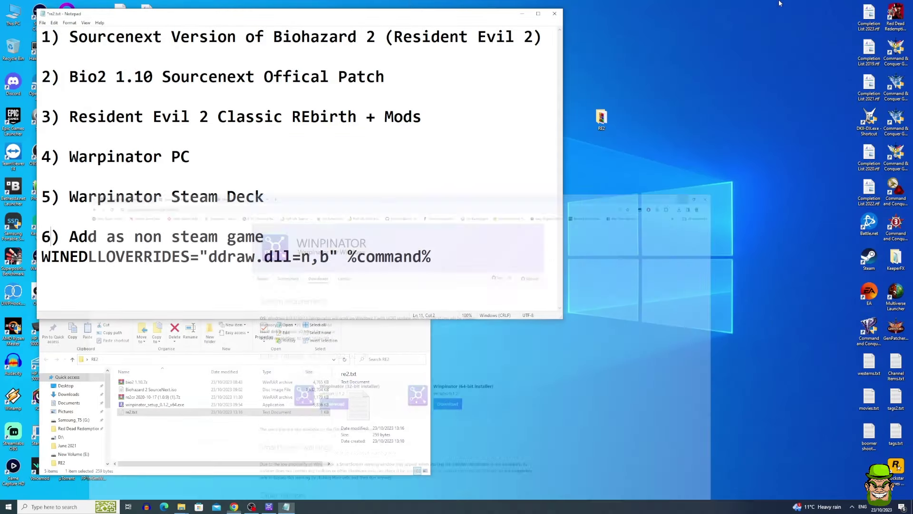
Move the RE2 folder window aside and open Biohazard 2 SourceNext.iso from its context menu
click(297, 427)
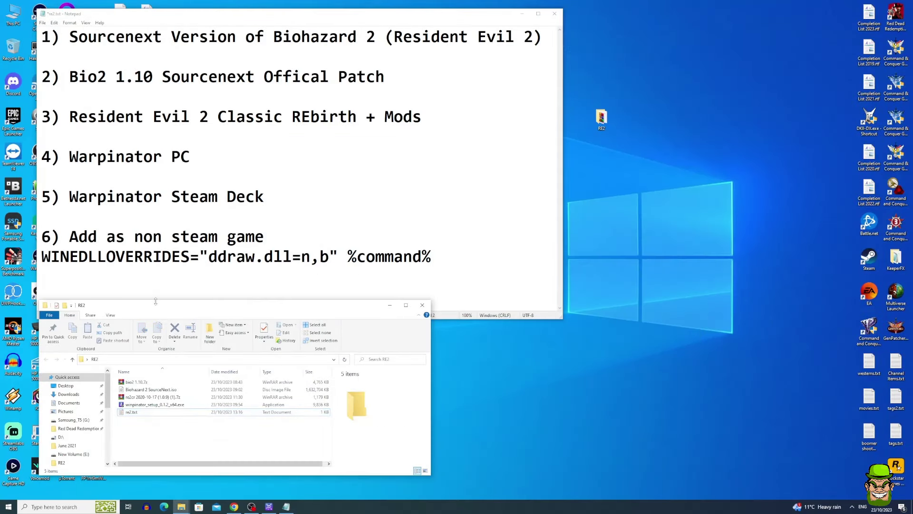
drag(154, 304, 565, 147)
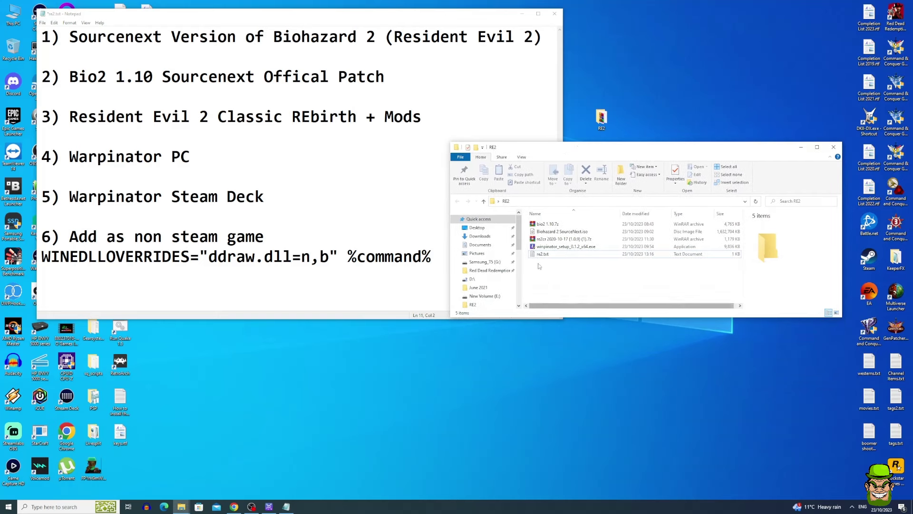
right_click(569, 281)
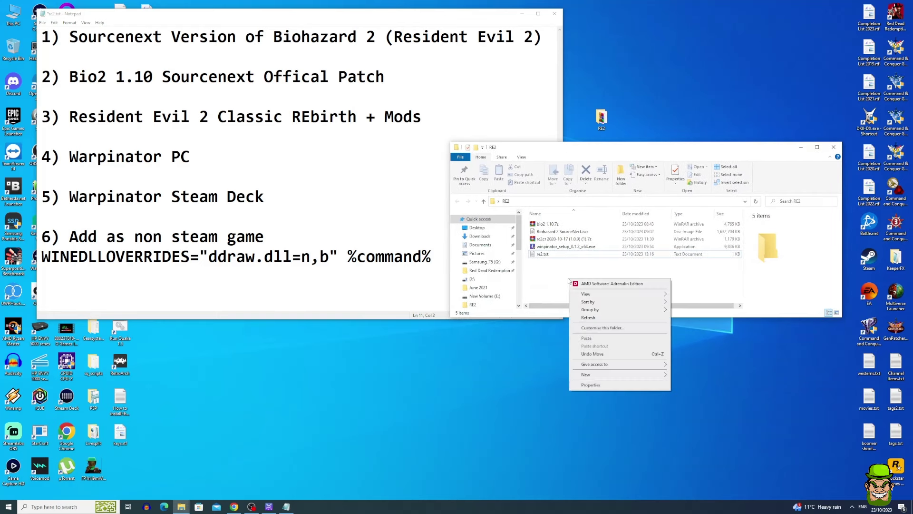
click(559, 239)
click(581, 232)
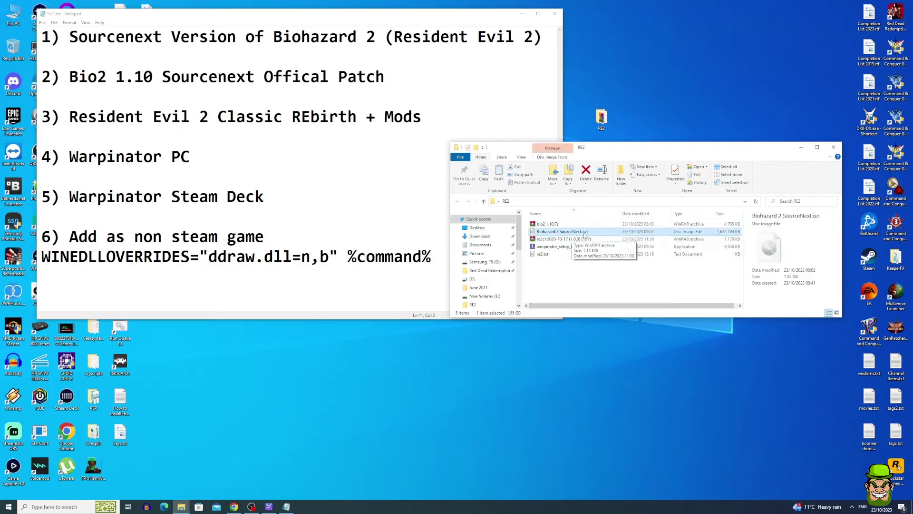
click(543, 240)
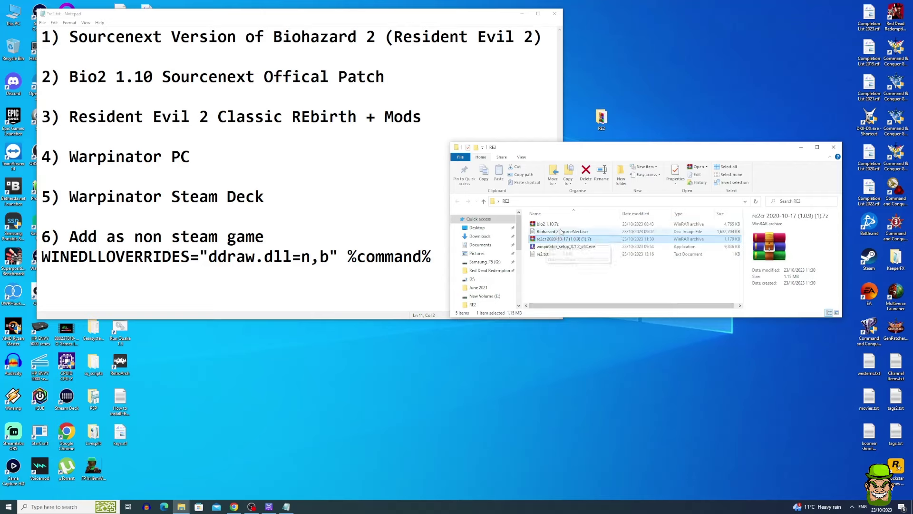
click(547, 224)
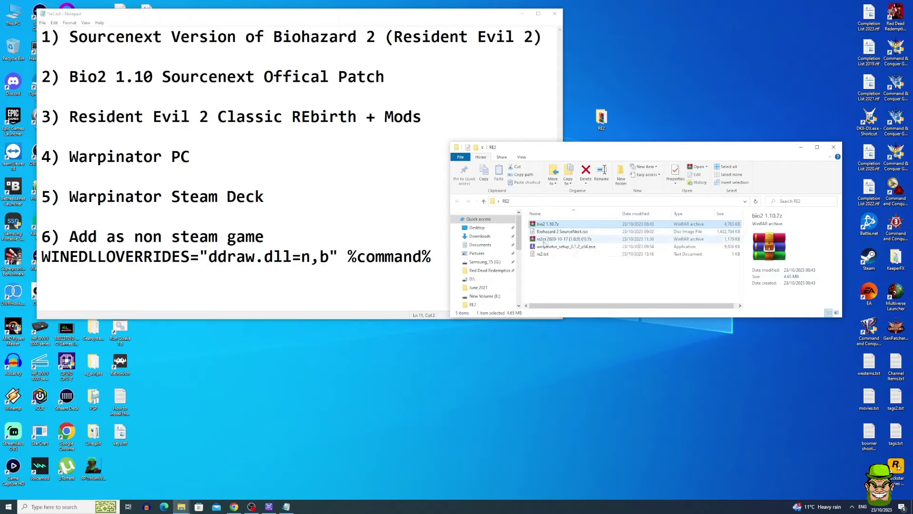
shift+click(561, 240)
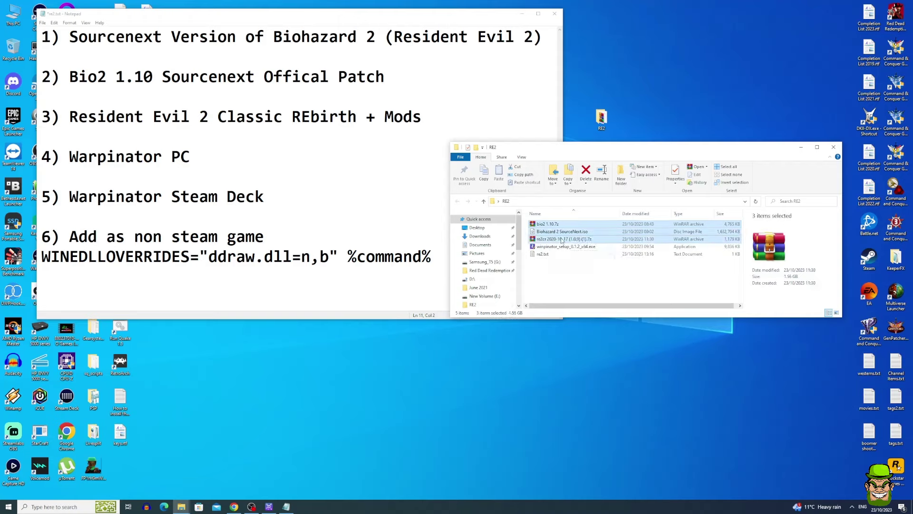
click(595, 288)
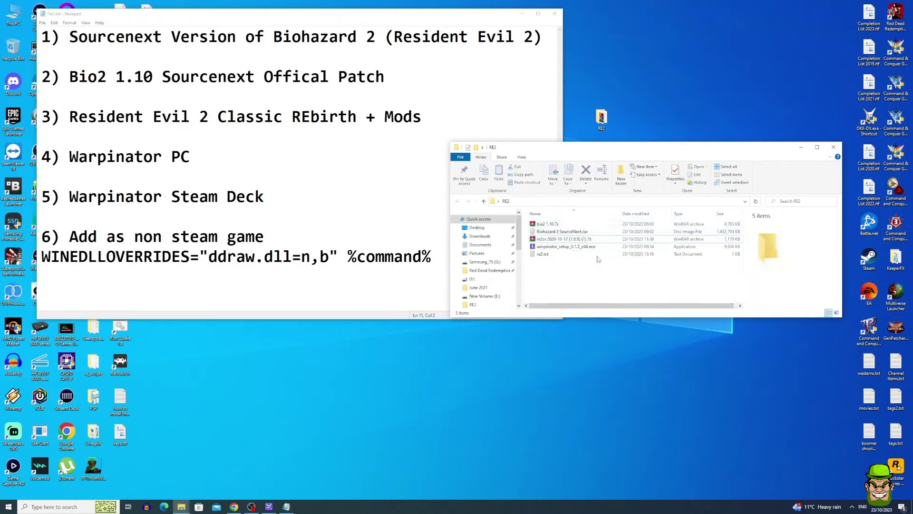
right_click(548, 234)
click(560, 237)
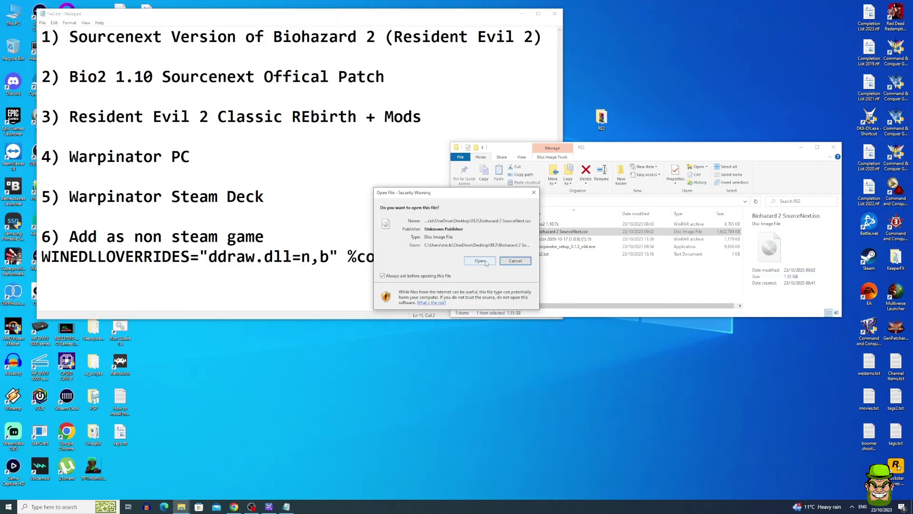
Mount the ISO and copy all seven items in its data folder
click(485, 262)
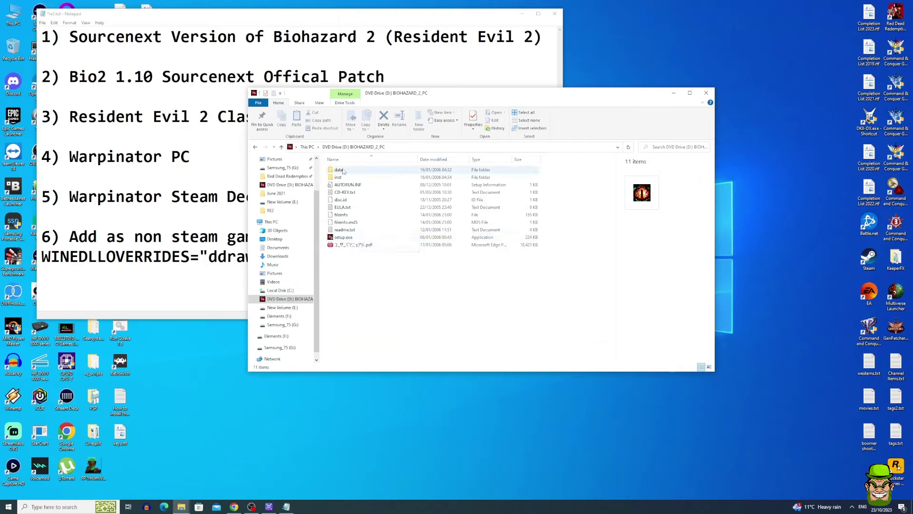
double_click(338, 171)
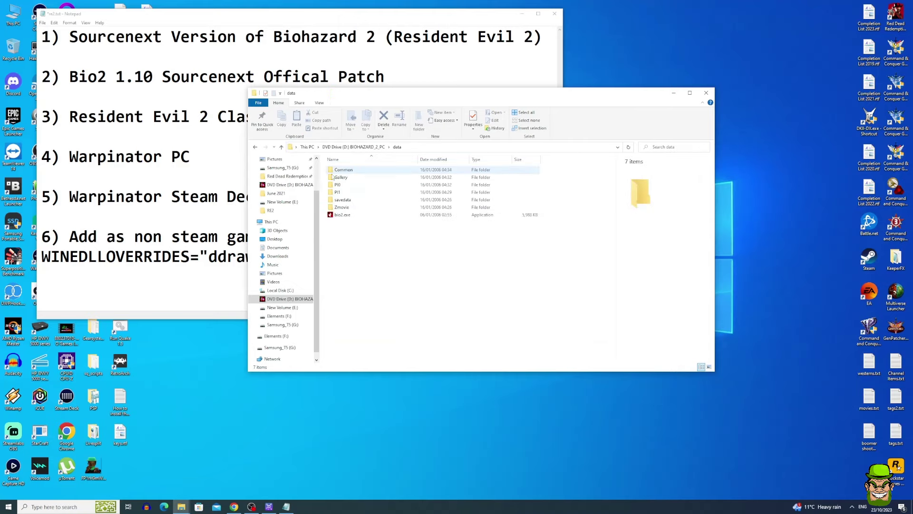
key(ctrl+a)
key(shift+F10)
click(365, 252)
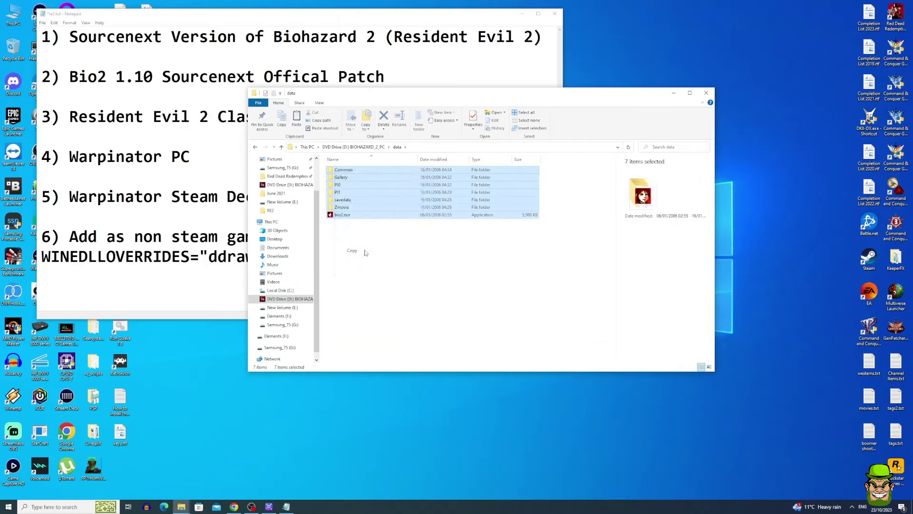
Create a new desktop folder named 'Resident Evil 2'
right_click(628, 65)
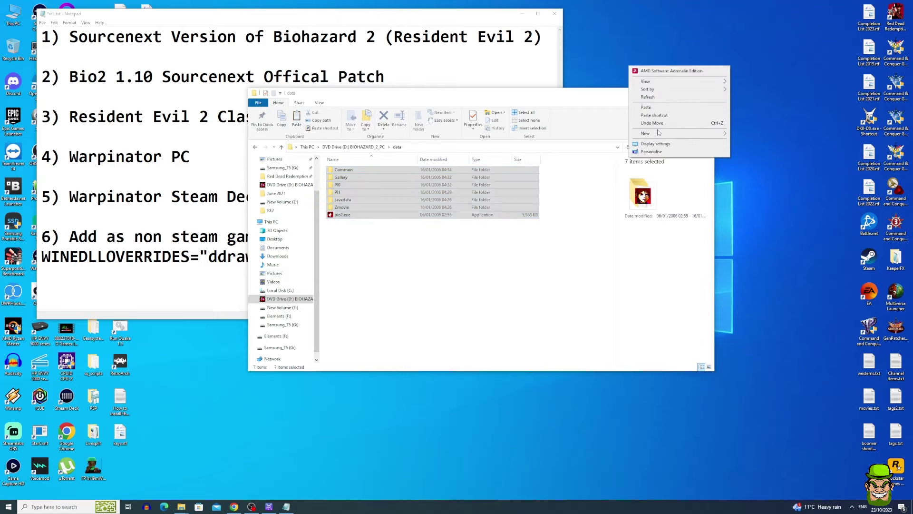
mouse_move(659, 133)
click(751, 136)
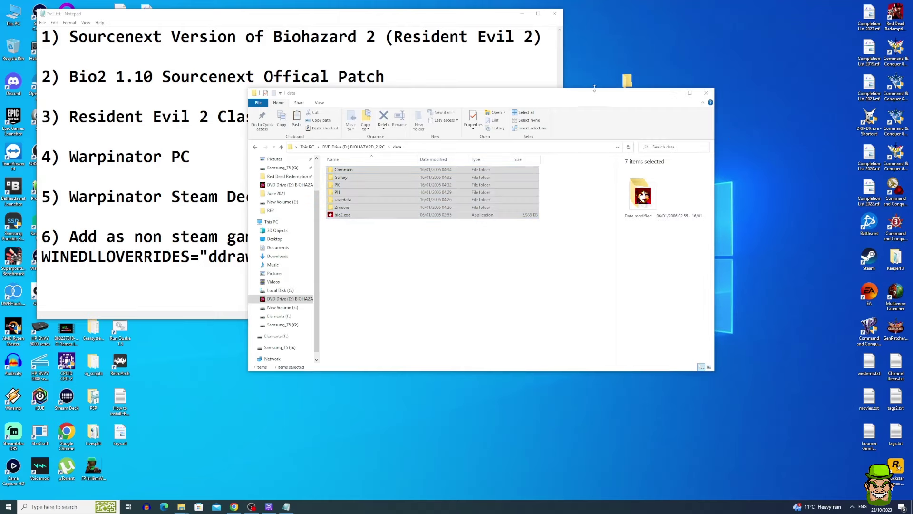
drag(594, 89, 583, 170)
click(701, 210)
text(Resi)
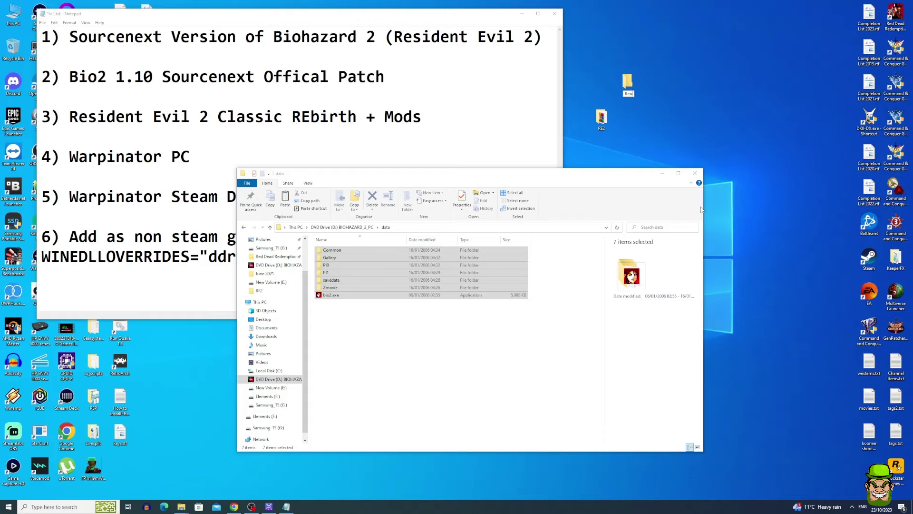
text(dent Evil 2)
key(Return)
Paste the copied data files into the Resident Evil 2 folder
right_click(629, 85)
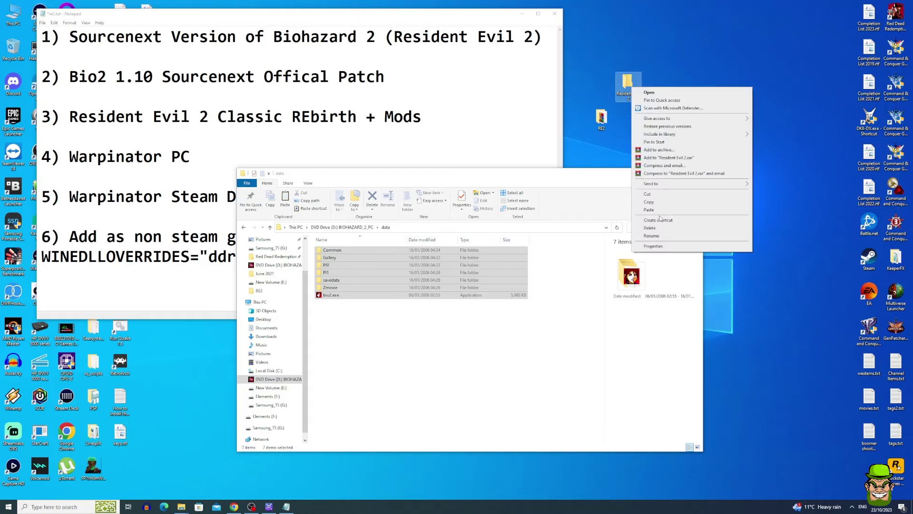
click(690, 210)
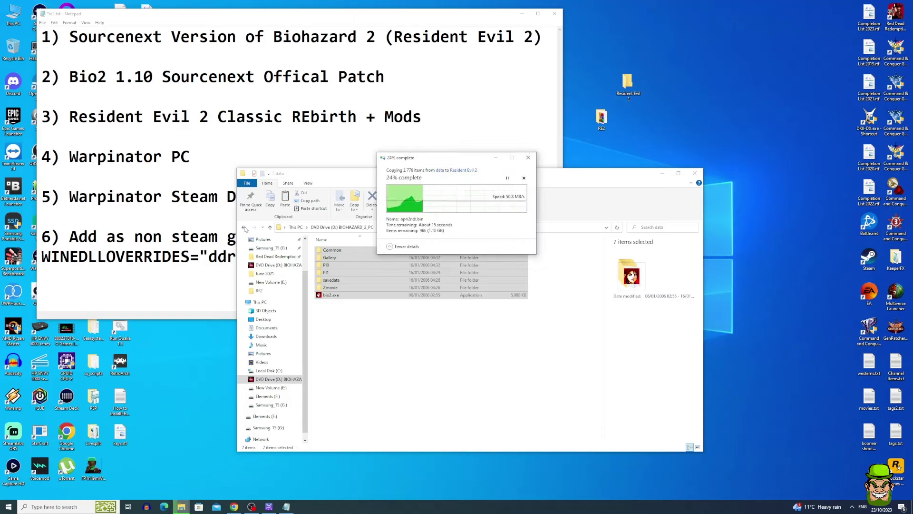
click(244, 227)
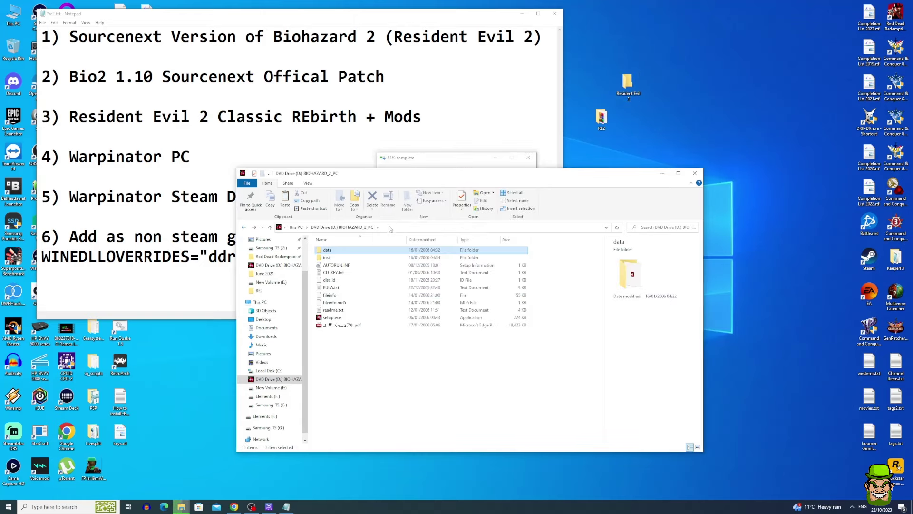
Delete the original bio2.exe from the Resident Evil 2 folder
click(373, 373)
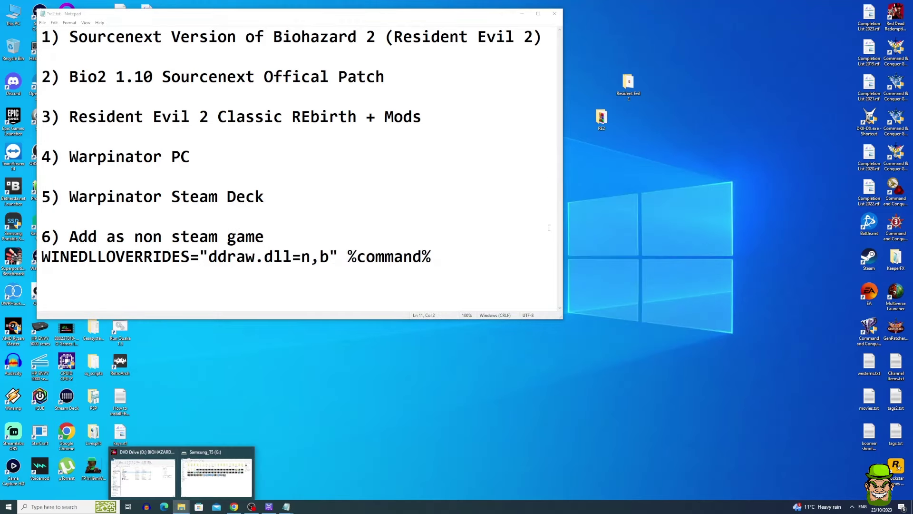
double_click(629, 84)
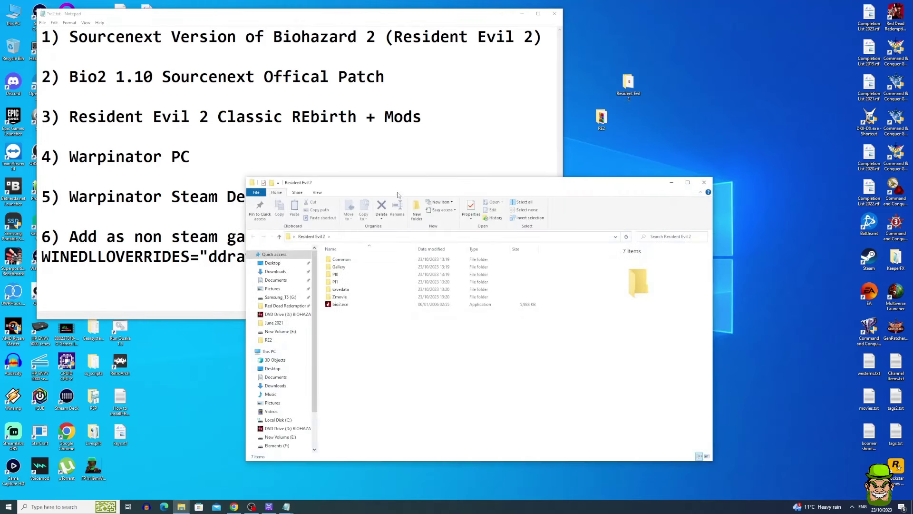
drag(399, 178, 397, 194)
click(339, 321)
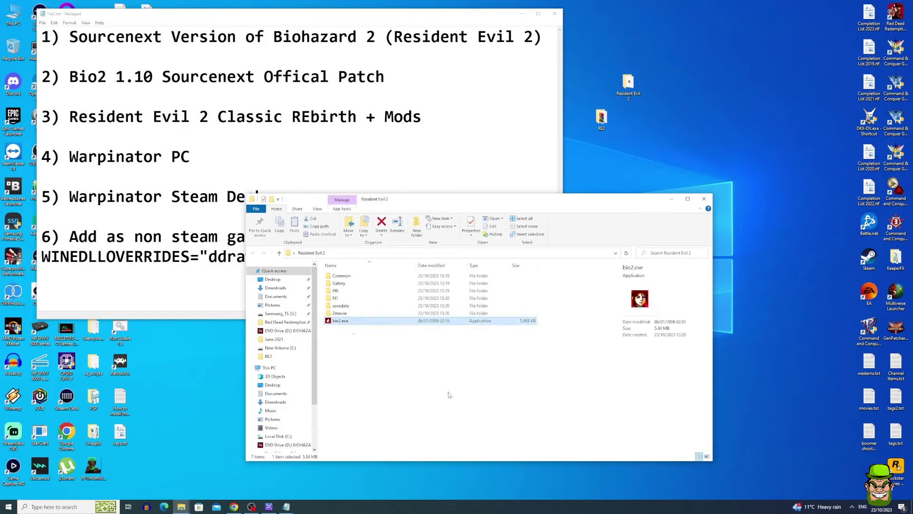
key(Delete)
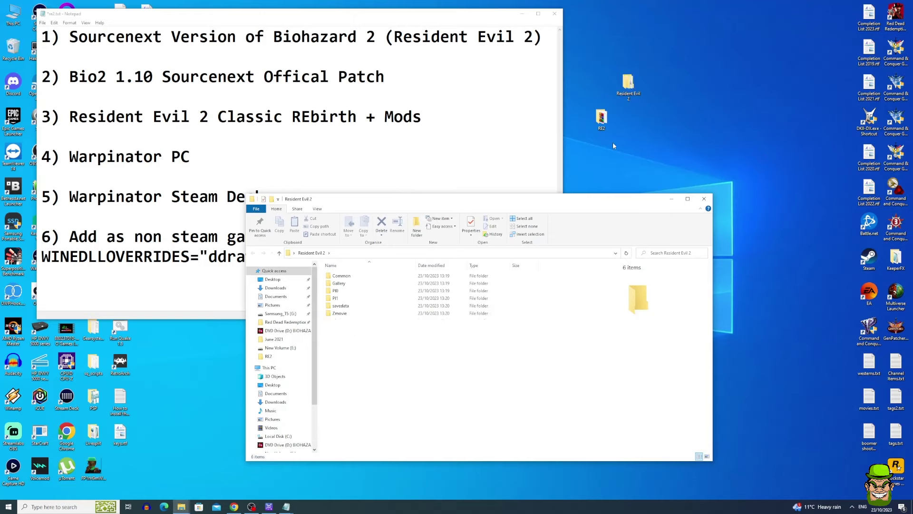
Open the bio2 1.10.7z patch archive from the RE2 downloads folder
double_click(602, 118)
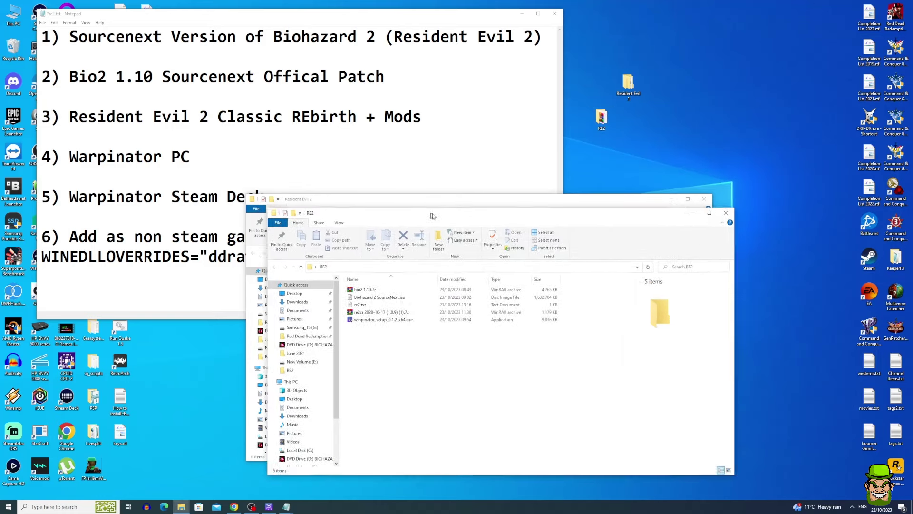
drag(432, 215, 652, 196)
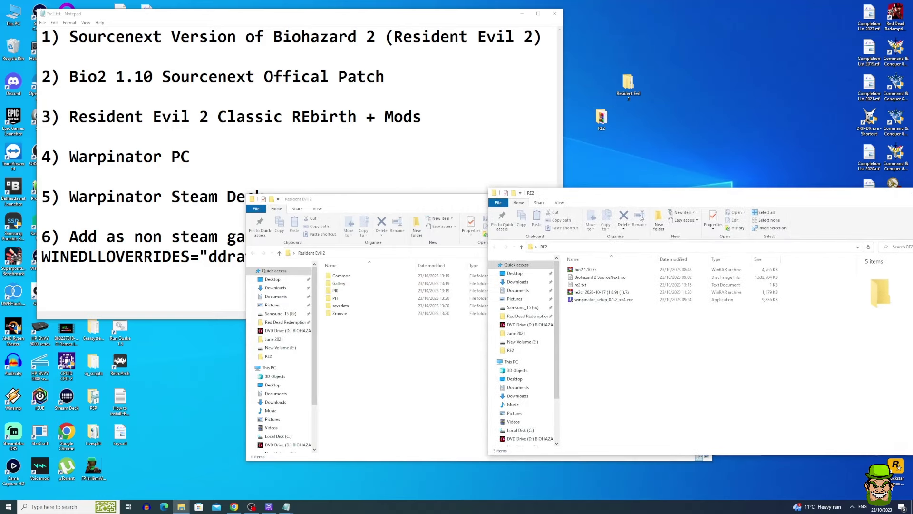
double_click(588, 270)
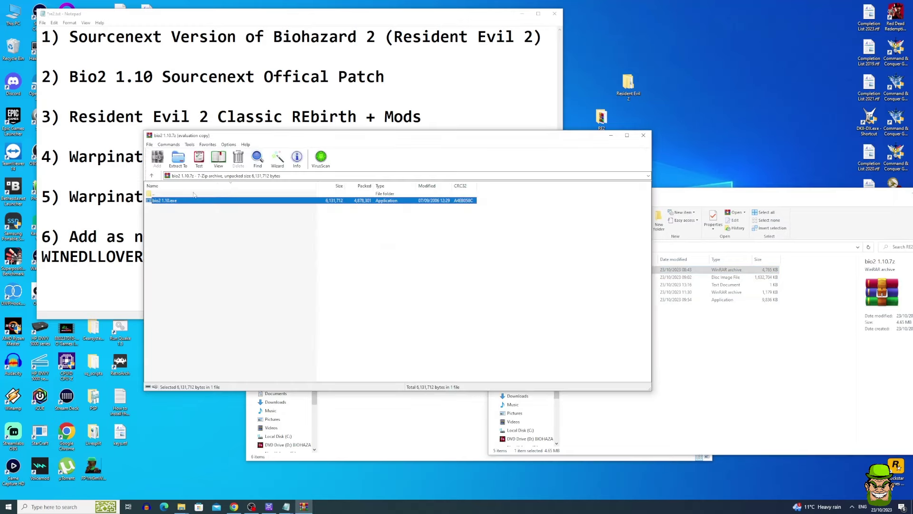
Extract bio2 1.10.exe into the Resident Evil 2 game folder
click(178, 162)
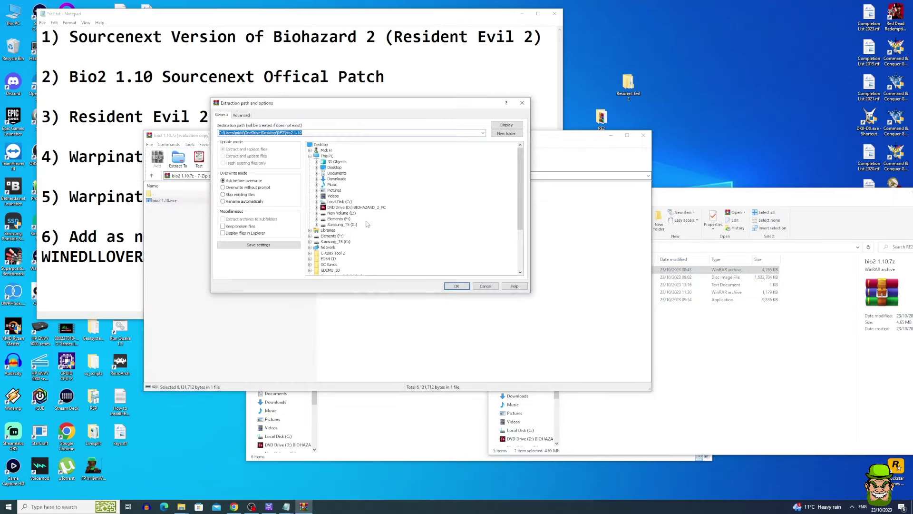
scroll(370, 264, down, 3)
click(333, 247)
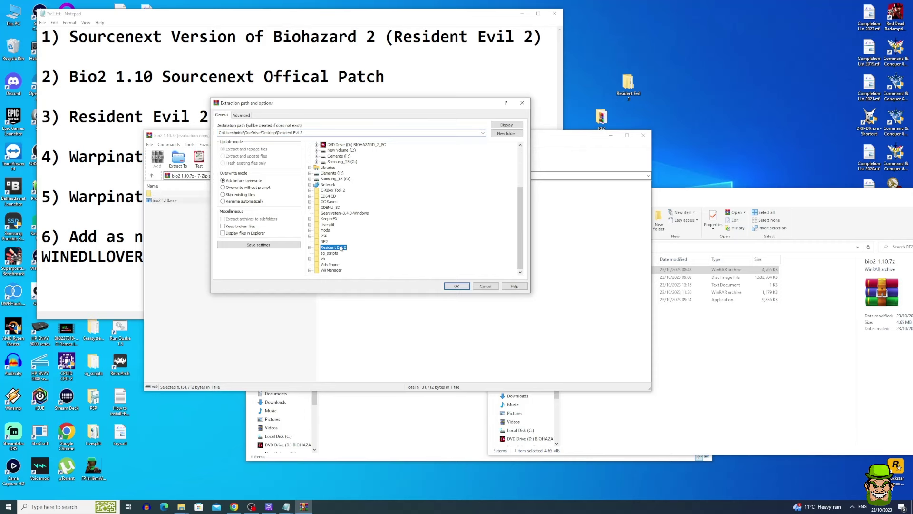
click(457, 285)
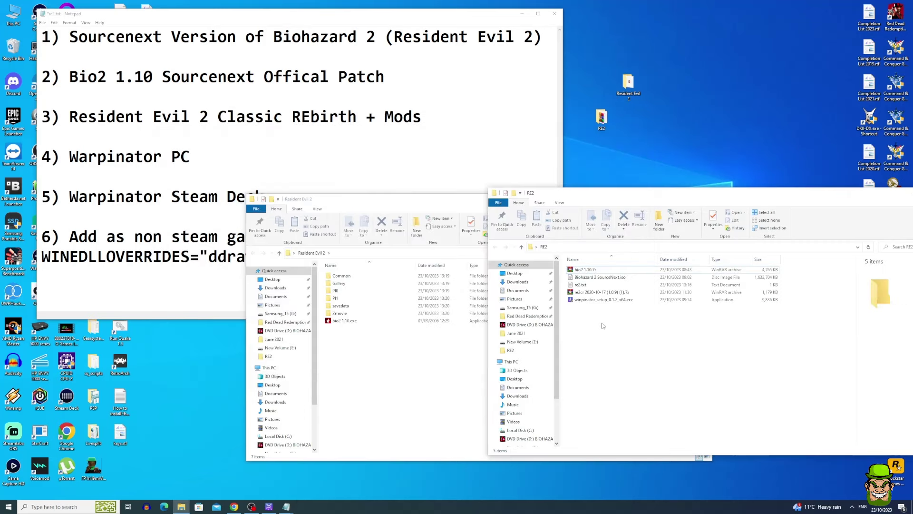
Extract ddraw.dll from the re2cr archive into Resident Evil 2 and close WinRAR
double_click(595, 292)
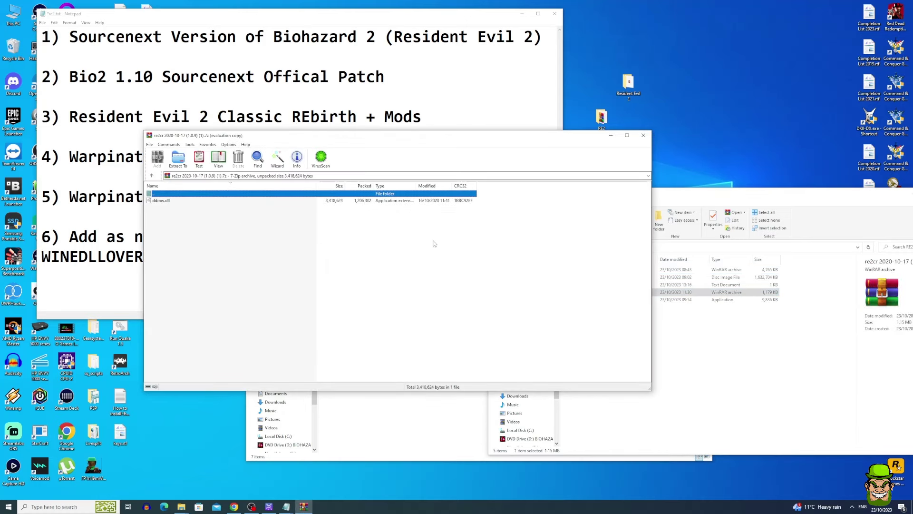
click(434, 255)
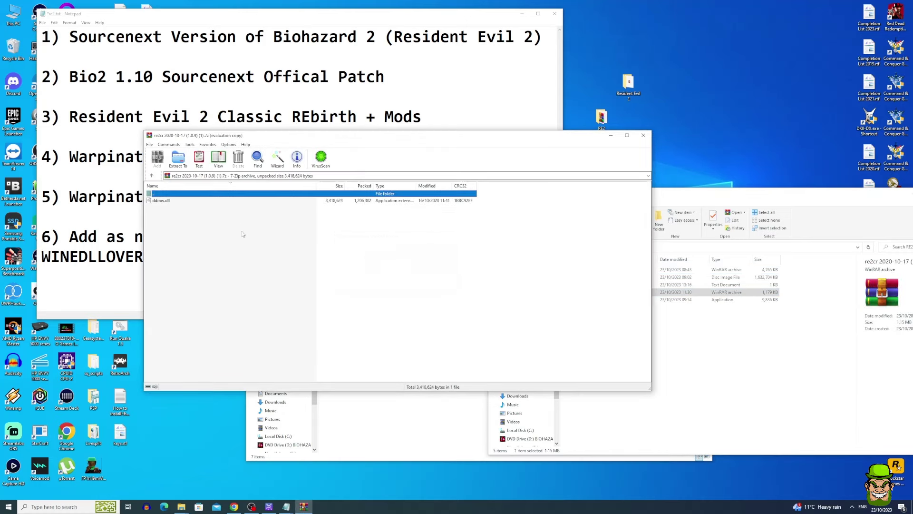
click(163, 201)
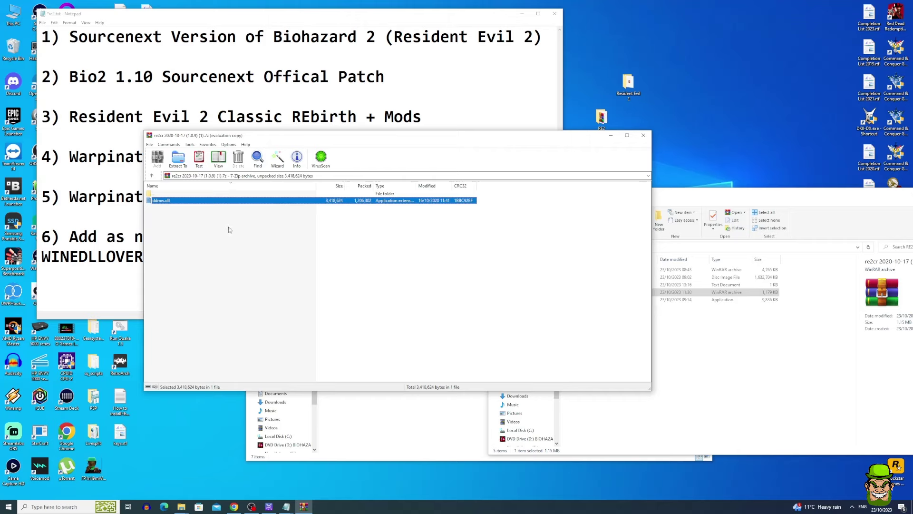
click(178, 159)
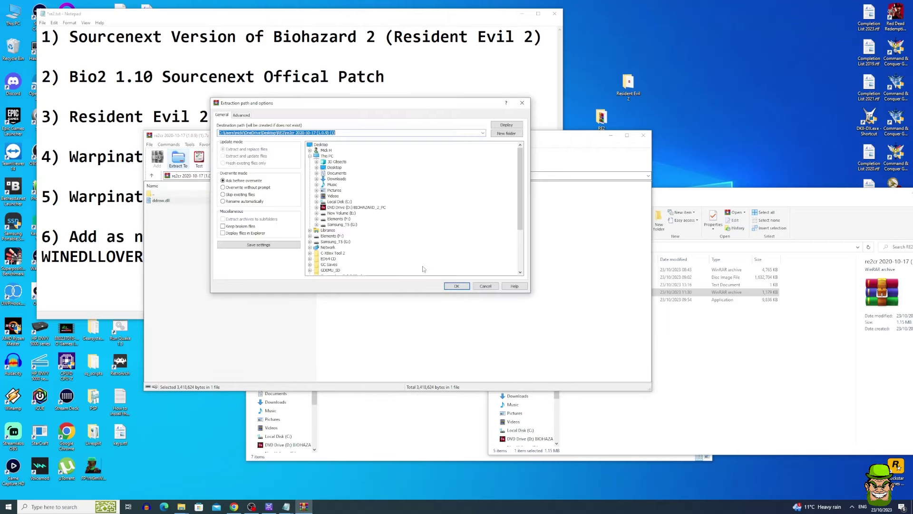
double_click(335, 167)
key(Return)
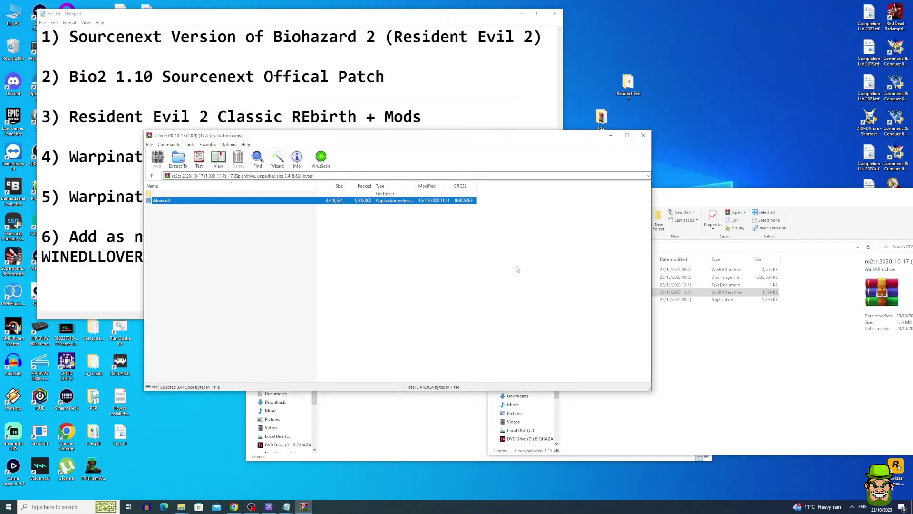
click(643, 135)
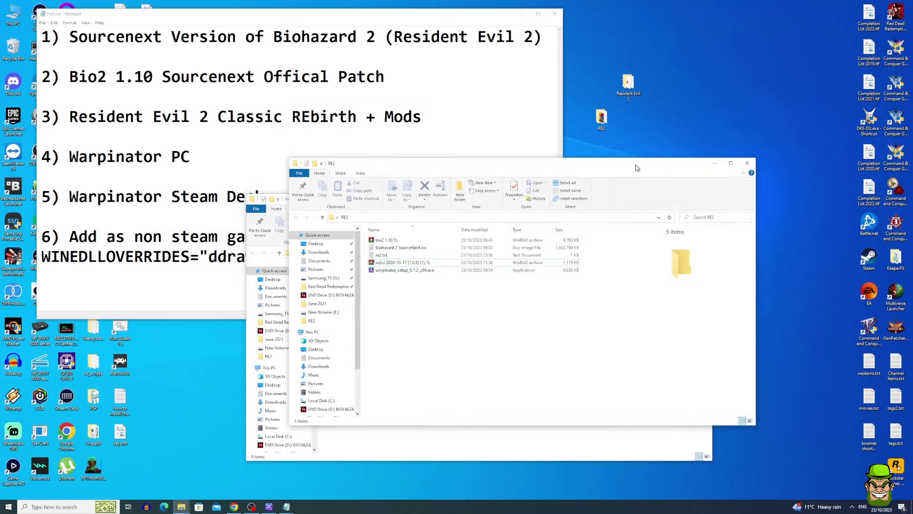
Minimize the RE2 window and run bio2 1.10.exe from the Resident Evil 2 folder
drag(842, 197, 643, 168)
click(715, 163)
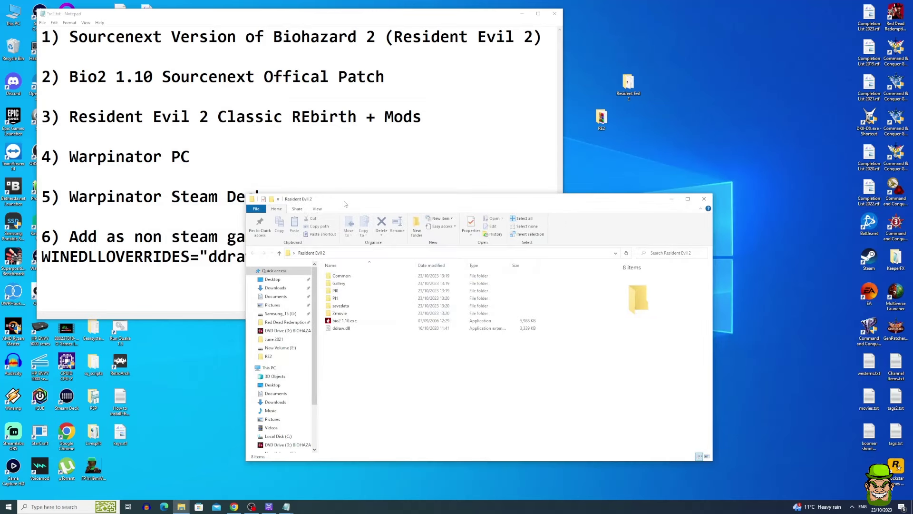
drag(333, 195, 372, 129)
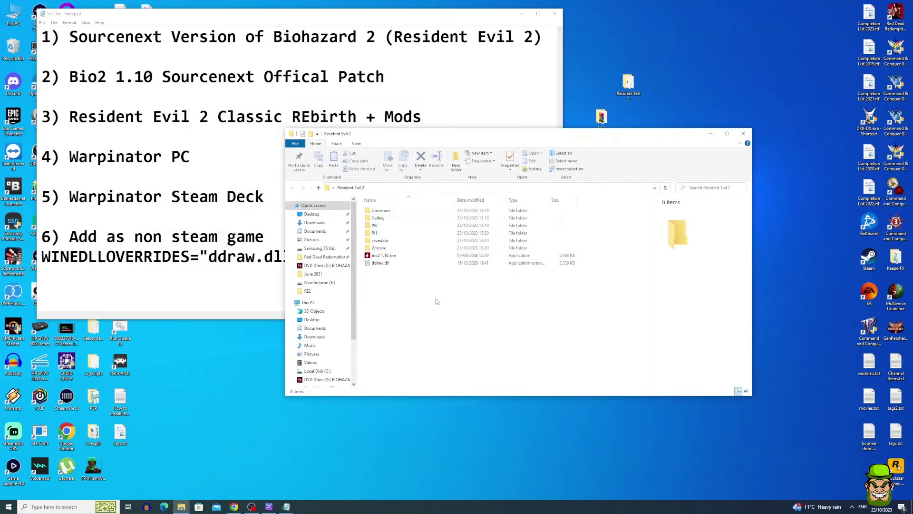
double_click(384, 256)
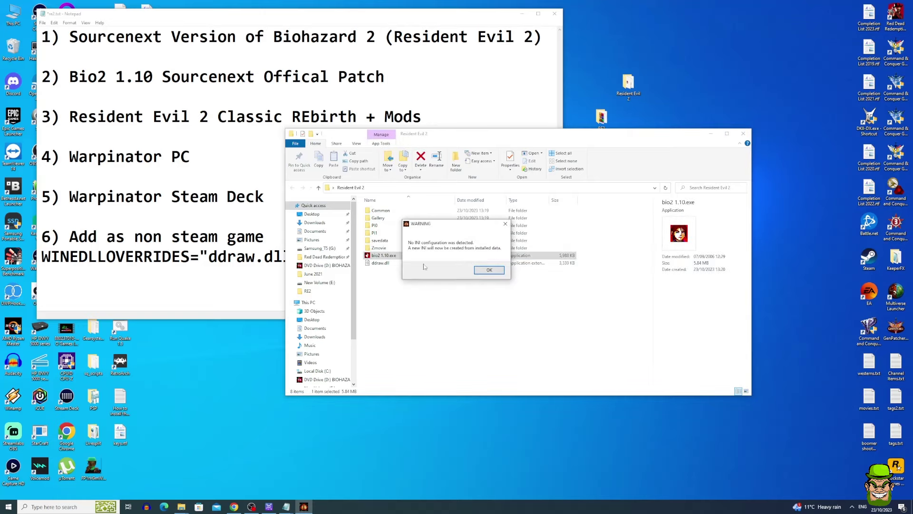
drag(424, 244, 475, 280)
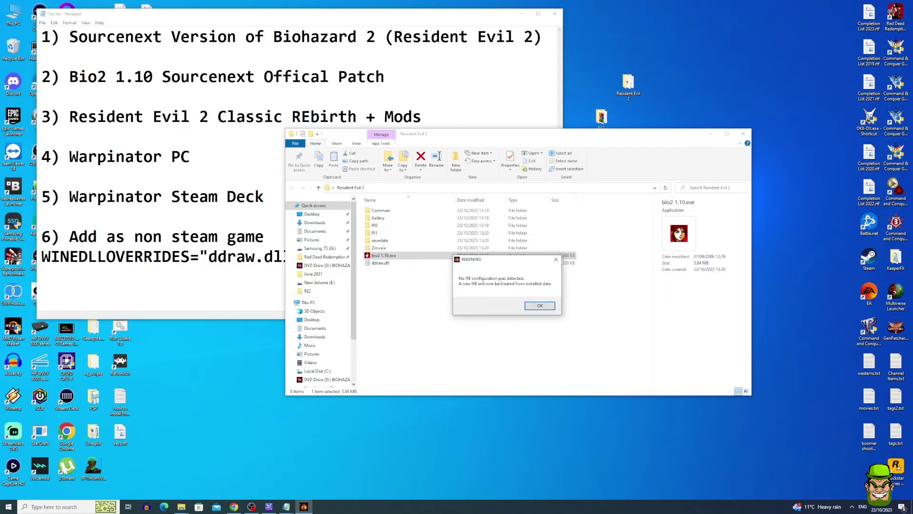
Acknowledge the missing-INI warning and position the Classic REbirth configuration window
click(539, 306)
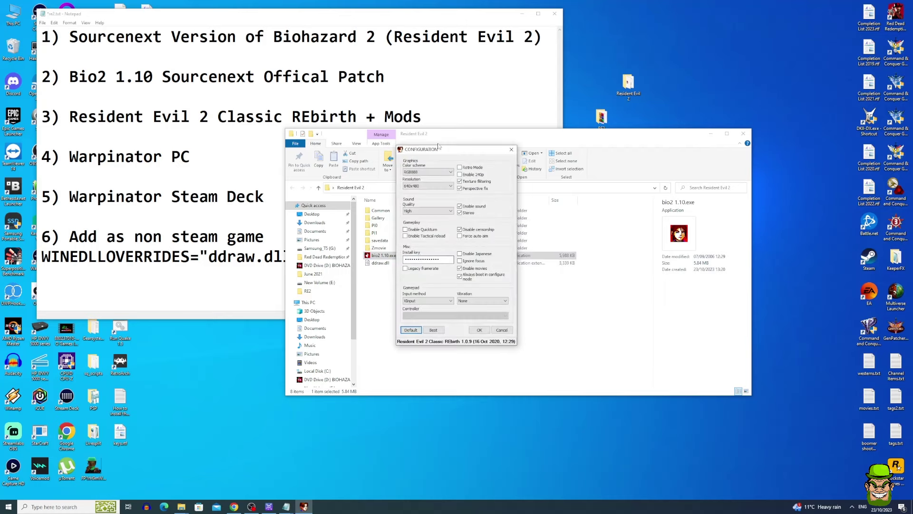
drag(438, 149, 503, 166)
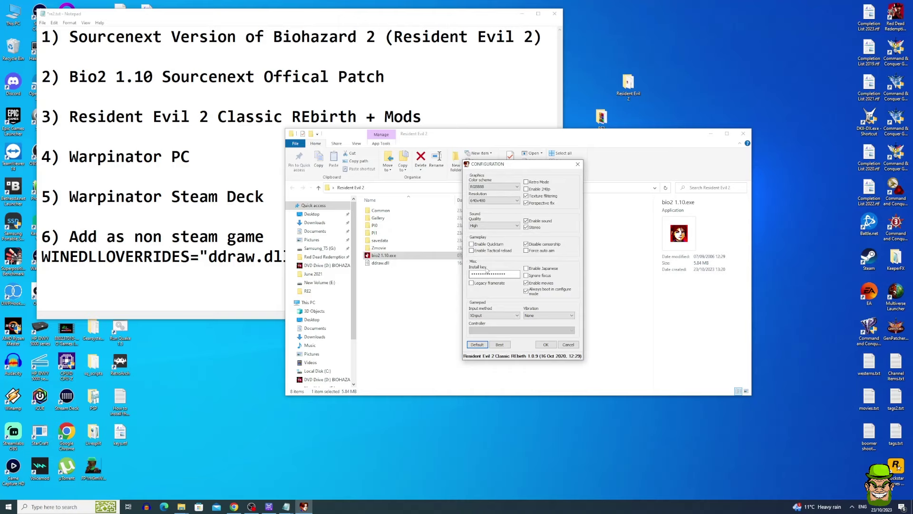
drag(506, 277, 401, 283)
right_click(490, 273)
click(490, 272)
Enable Quickturn, set resolution to 1600x1200, and save to launch the game
mouse_move(474, 191)
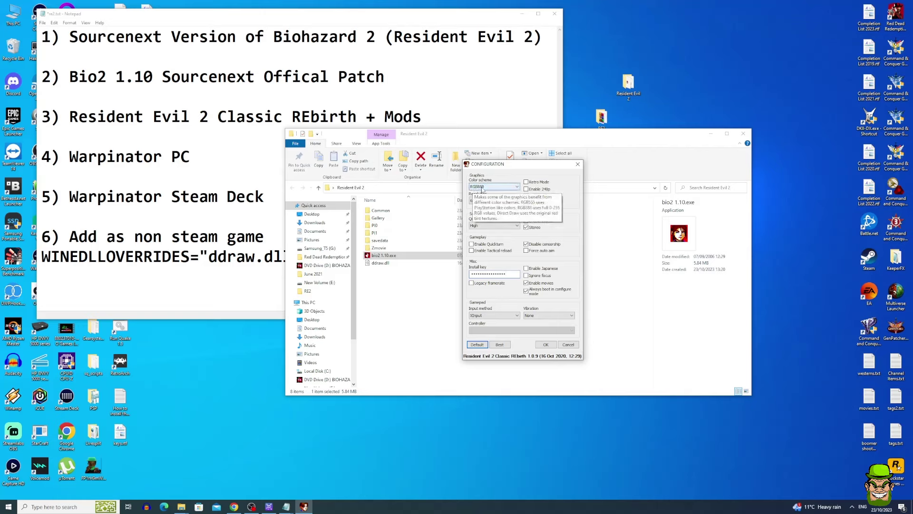
click(476, 245)
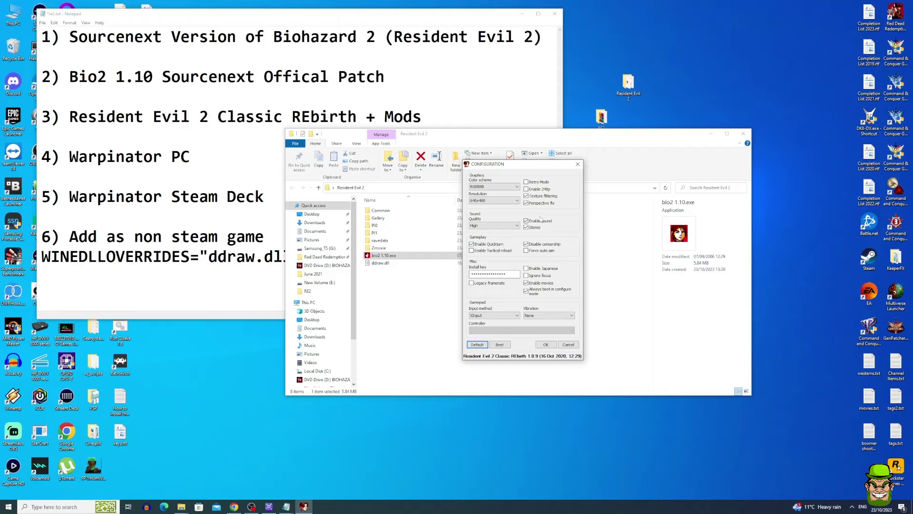
click(492, 201)
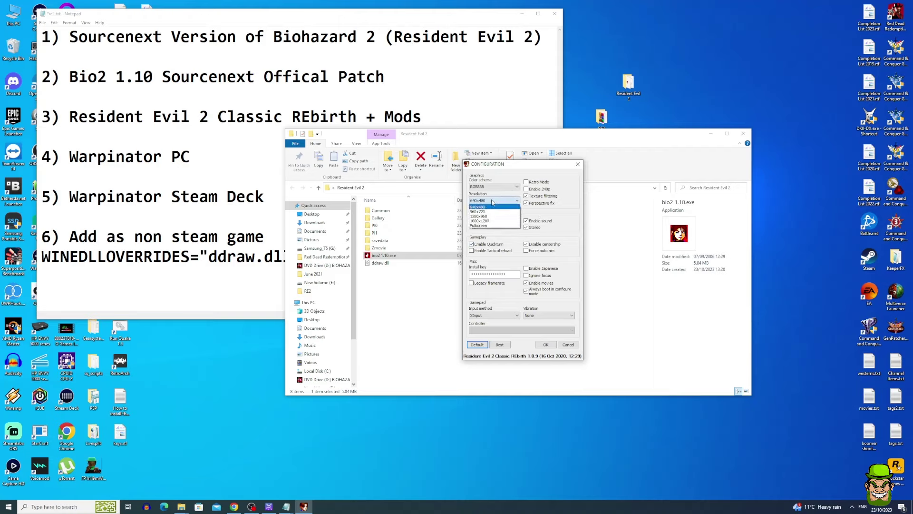
click(480, 227)
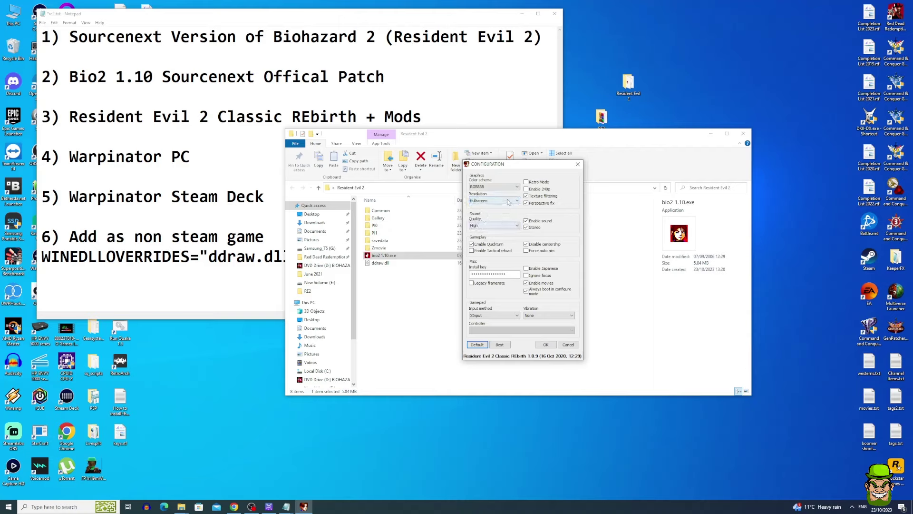
click(485, 201)
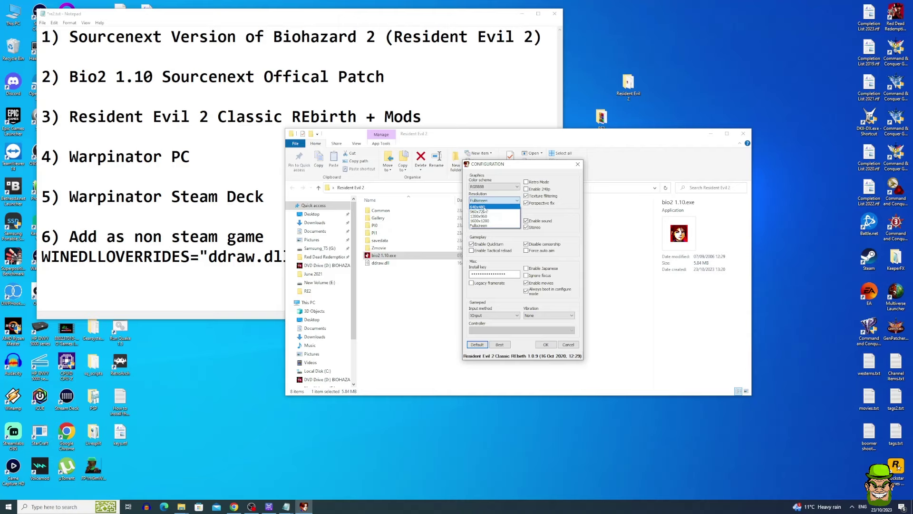
click(483, 222)
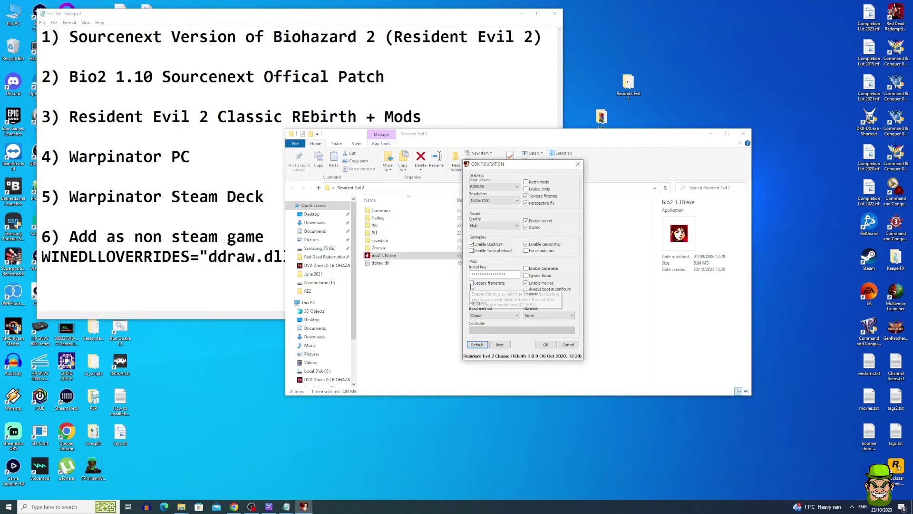
click(545, 344)
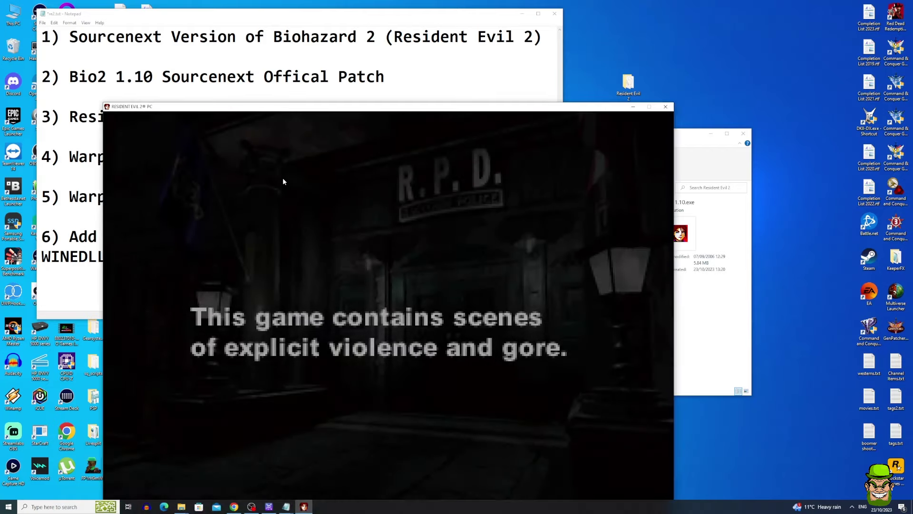
Minimize the running game and move the Resident Evil 2 folder window aside
click(631, 104)
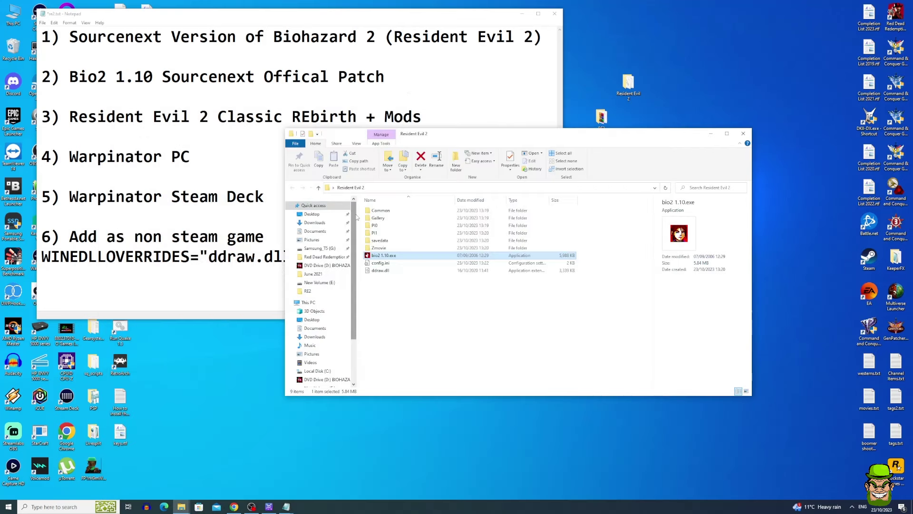
click(419, 292)
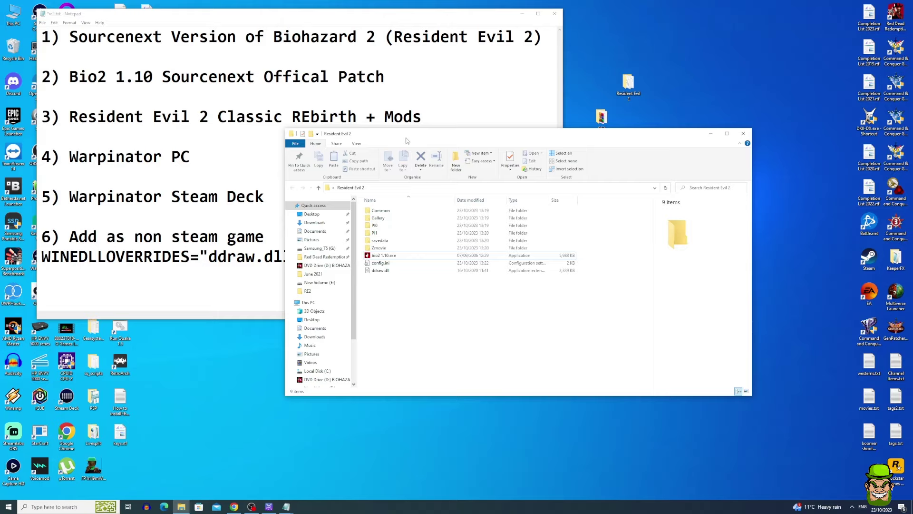
drag(406, 141, 168, 182)
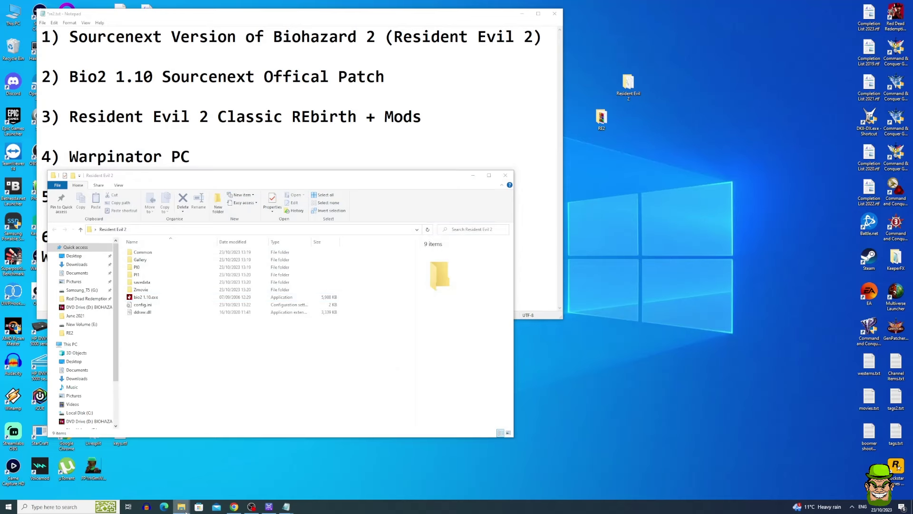
Install Winpinator 0.1.2 x64 from the RE2 folder with default settings and launch it
mouse_move(181, 507)
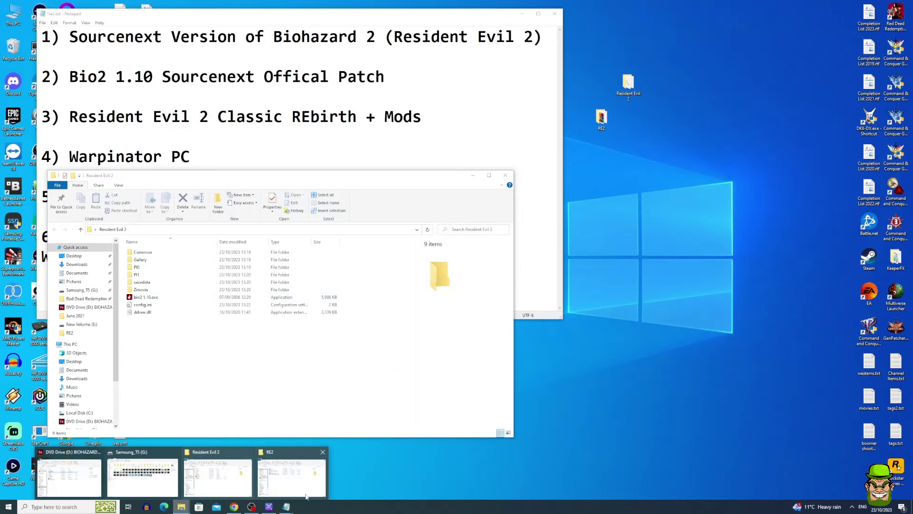
click(306, 497)
click(398, 273)
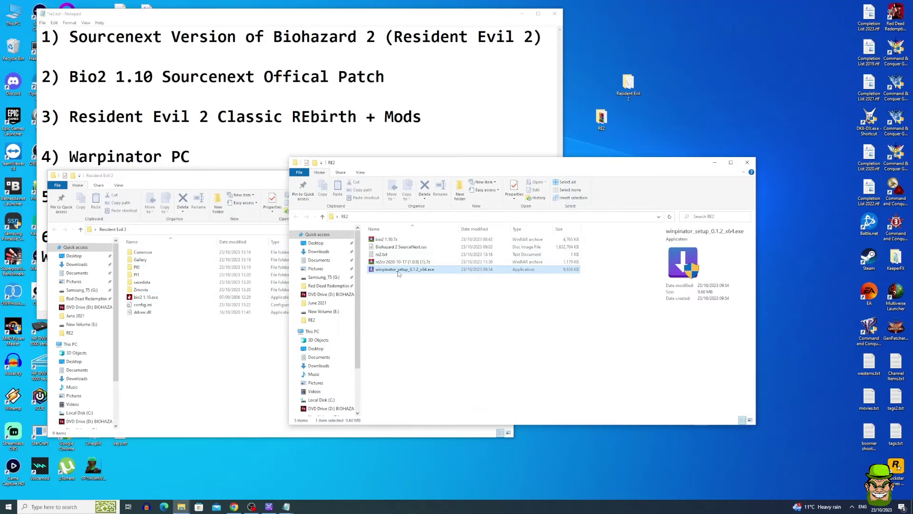
double_click(399, 273)
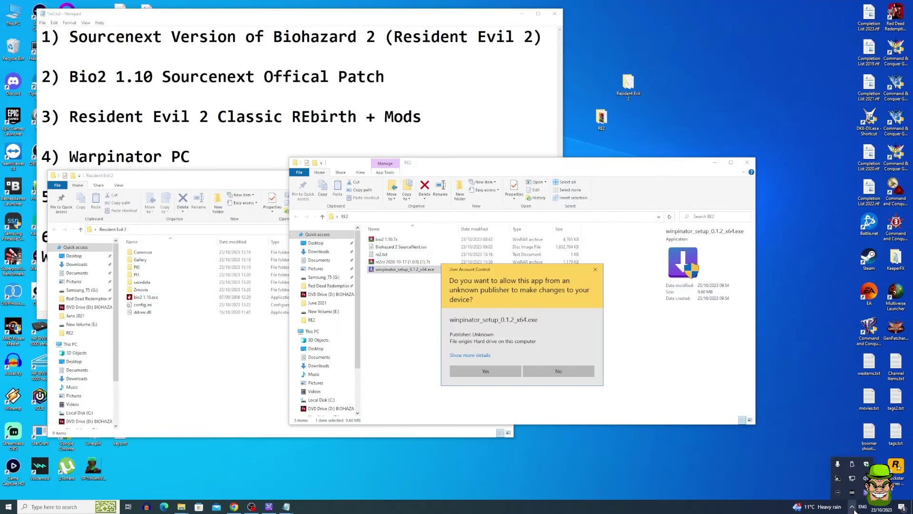
click(485, 371)
click(461, 269)
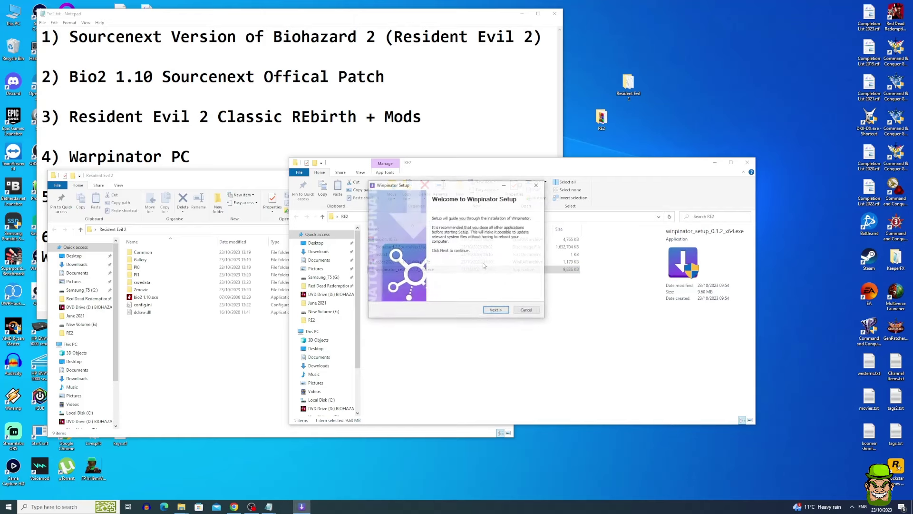
key(Return)
click(496, 310)
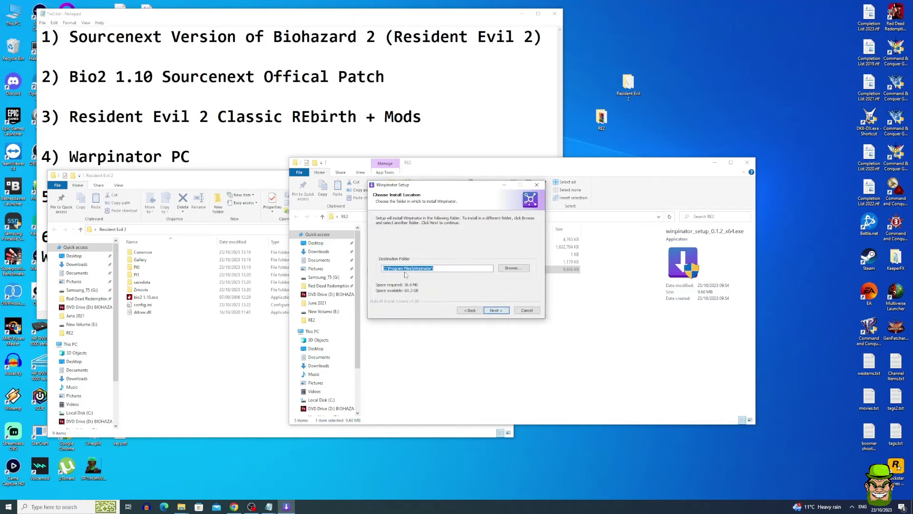
key(Return)
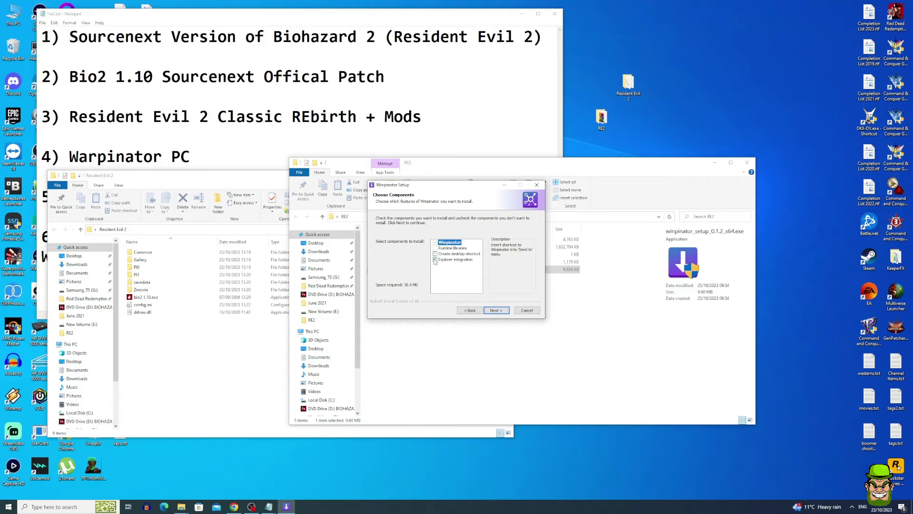
click(496, 310)
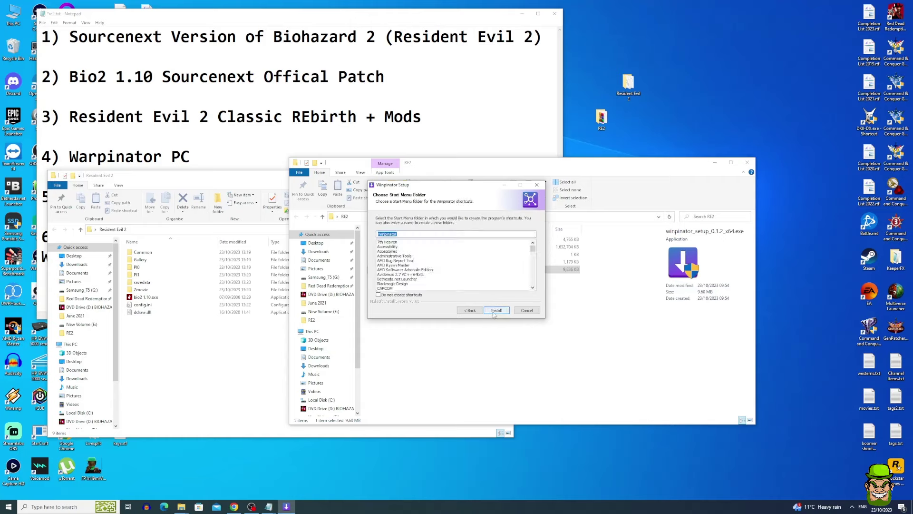
click(495, 312)
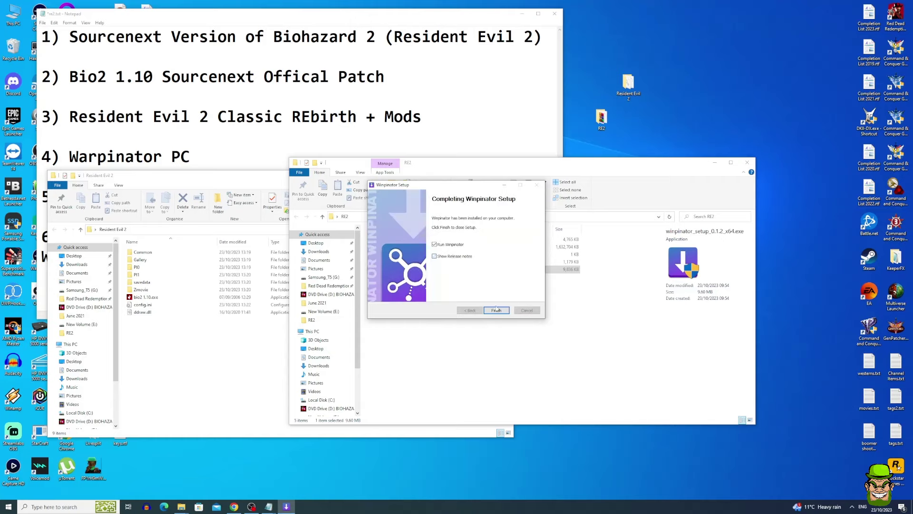
click(496, 309)
Confirm the group code under Winpinator Preferences > Connection and save to restart
click(323, 153)
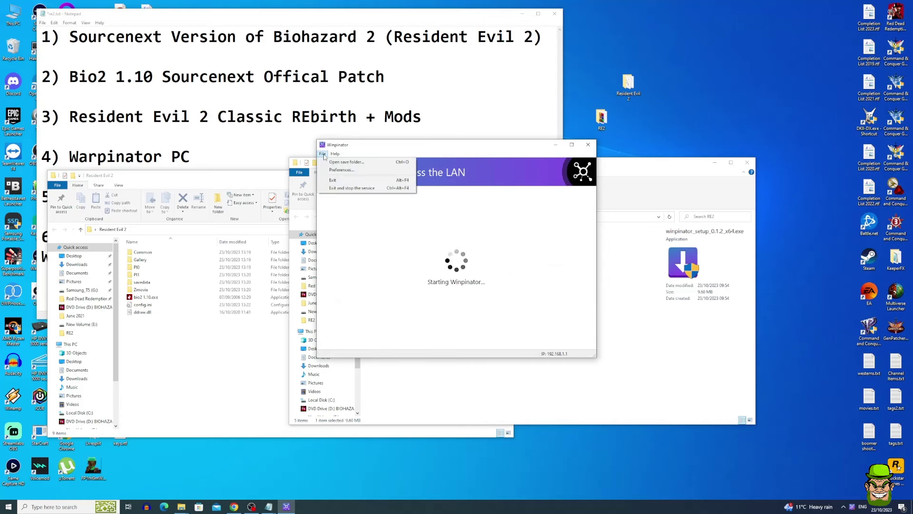
click(341, 170)
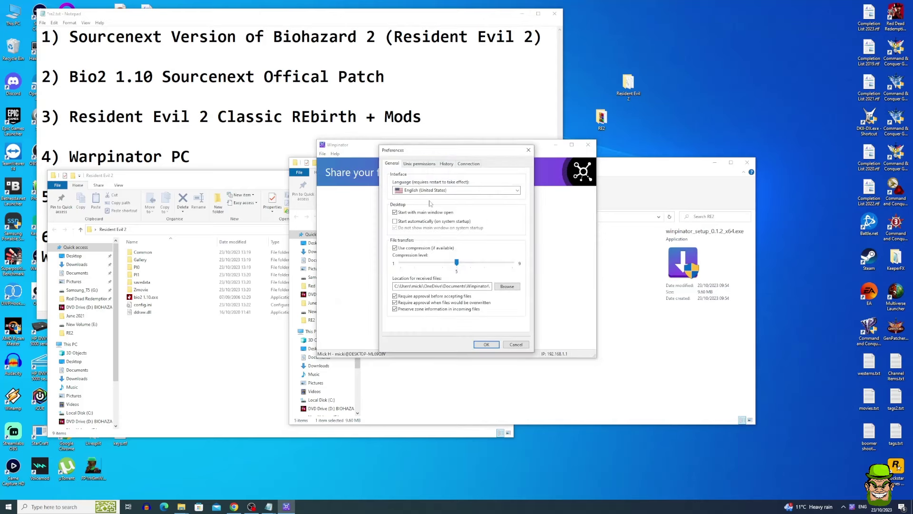
click(469, 163)
click(413, 189)
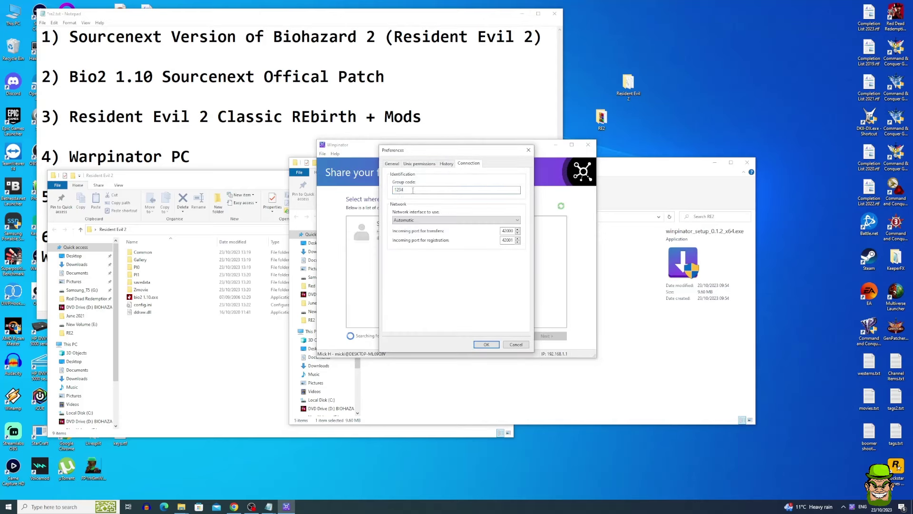
double_click(419, 192)
click(486, 344)
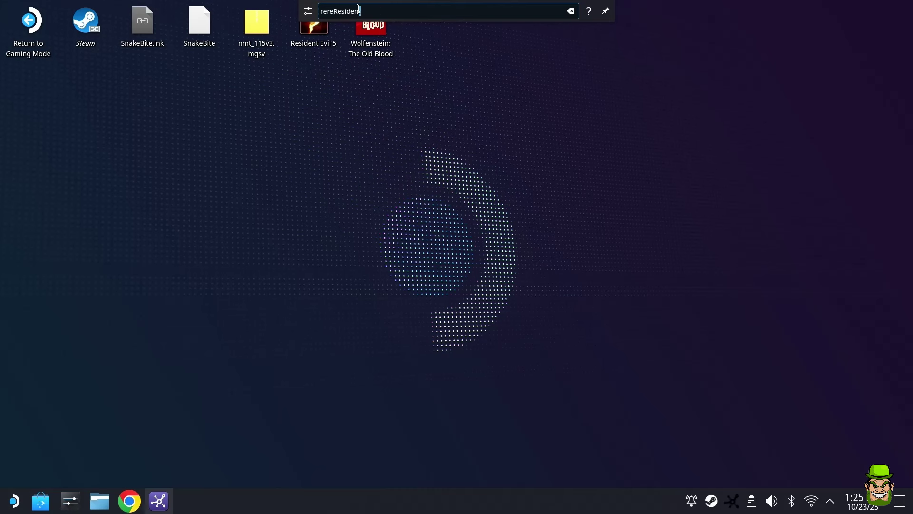
Clear the leftover search text, confirm Warpinator shows as installed in Discover, then close Discover
drag(358, 11, 282, 19)
key(BackSpace)
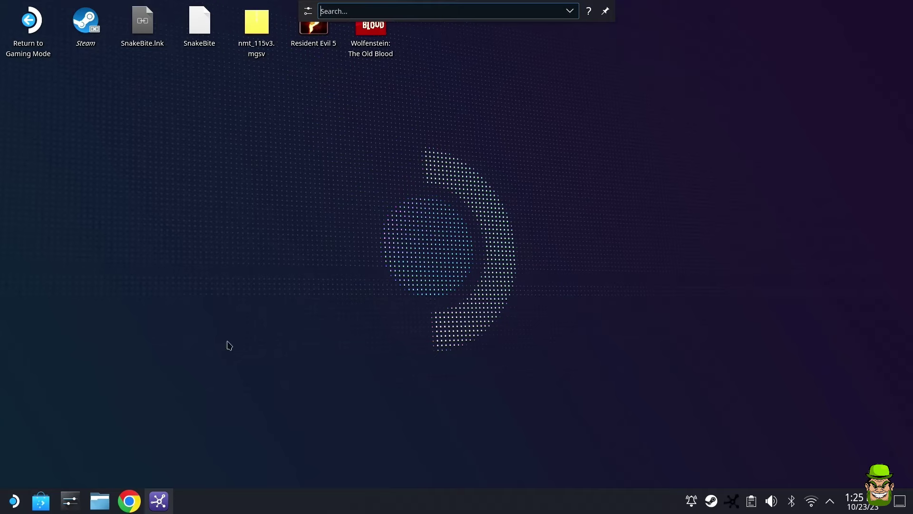
click(41, 503)
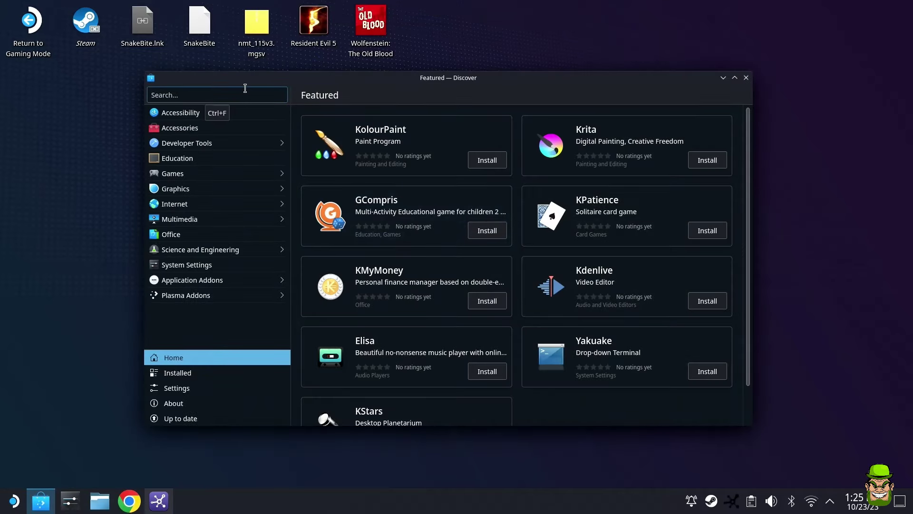
text(warpinator)
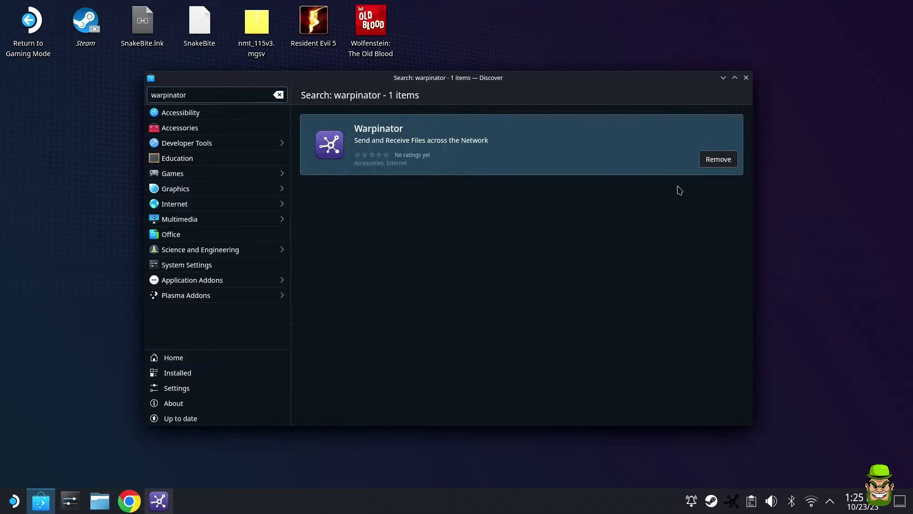
click(745, 78)
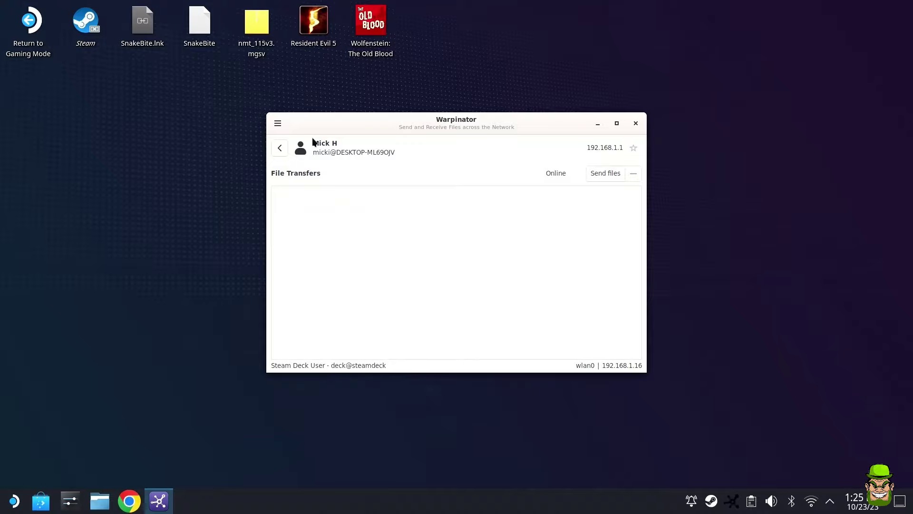
Verify the Group Code under Preferences > Connection matches the PC's, then return to the device list
click(278, 125)
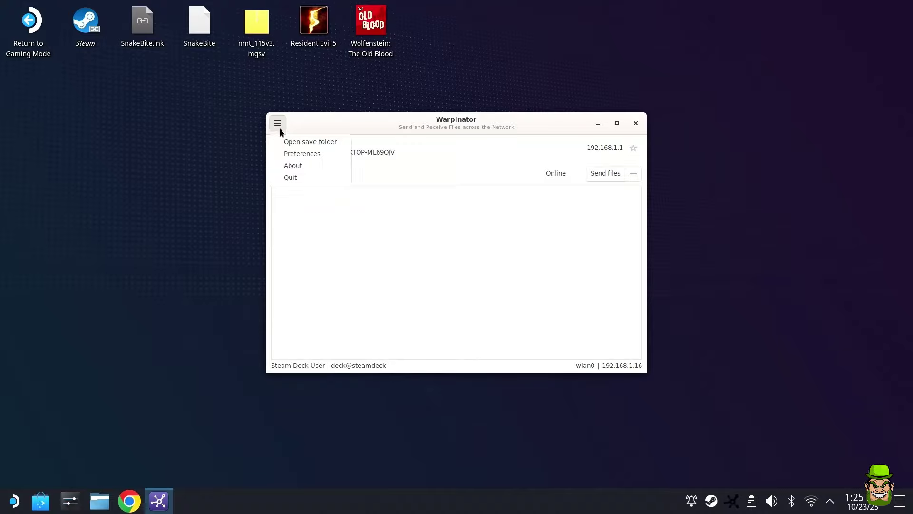
click(278, 123)
click(277, 123)
click(300, 157)
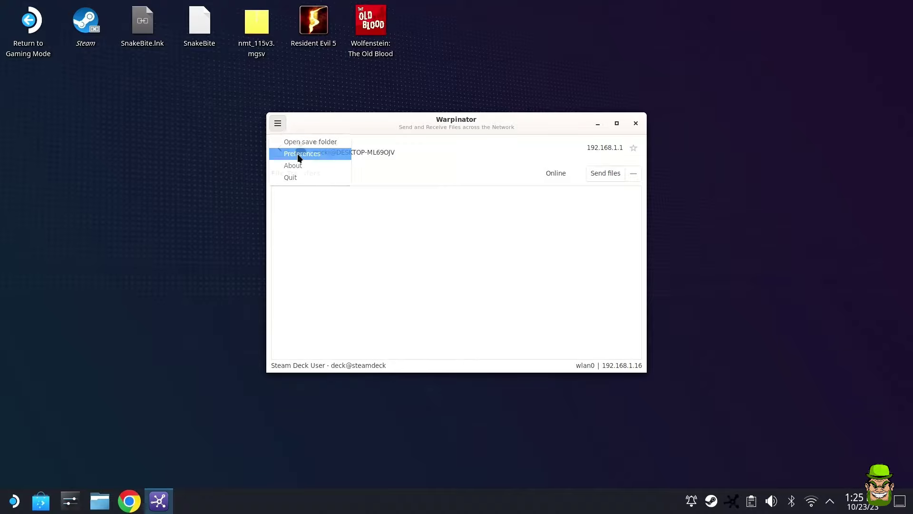
click(483, 124)
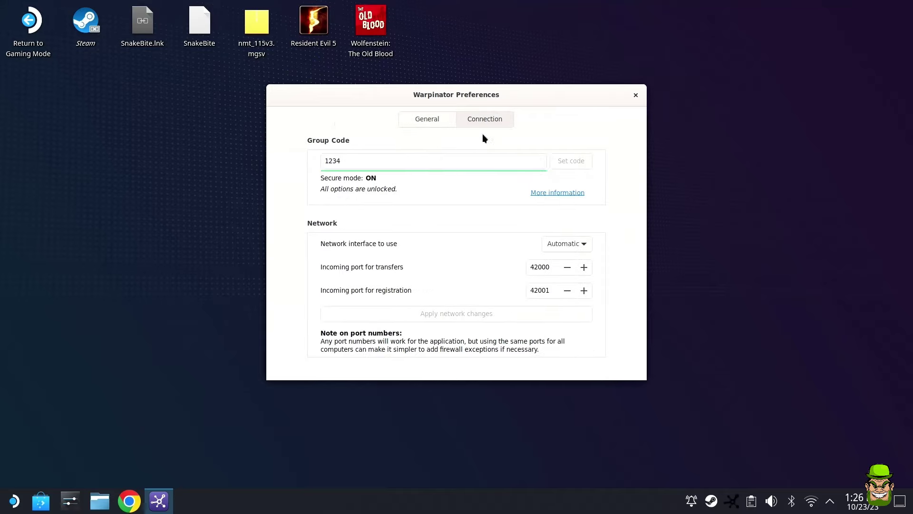
click(354, 157)
click(356, 156)
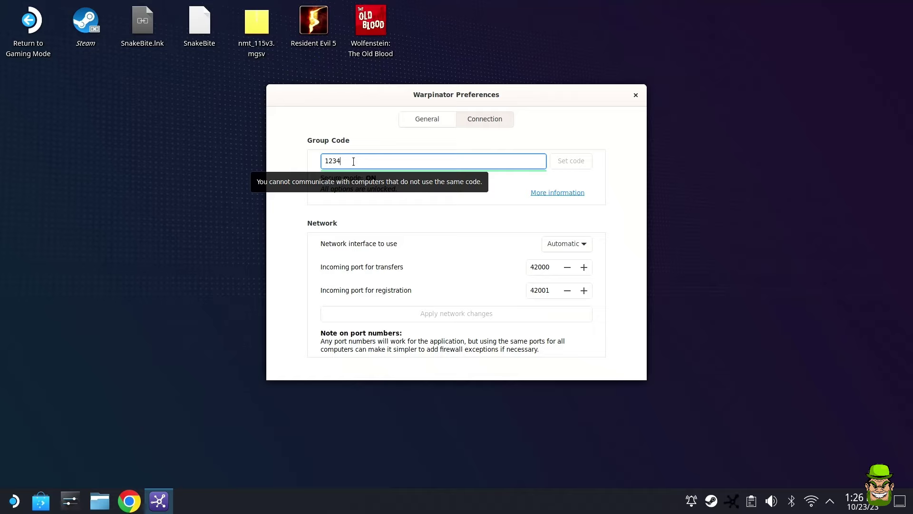
click(442, 119)
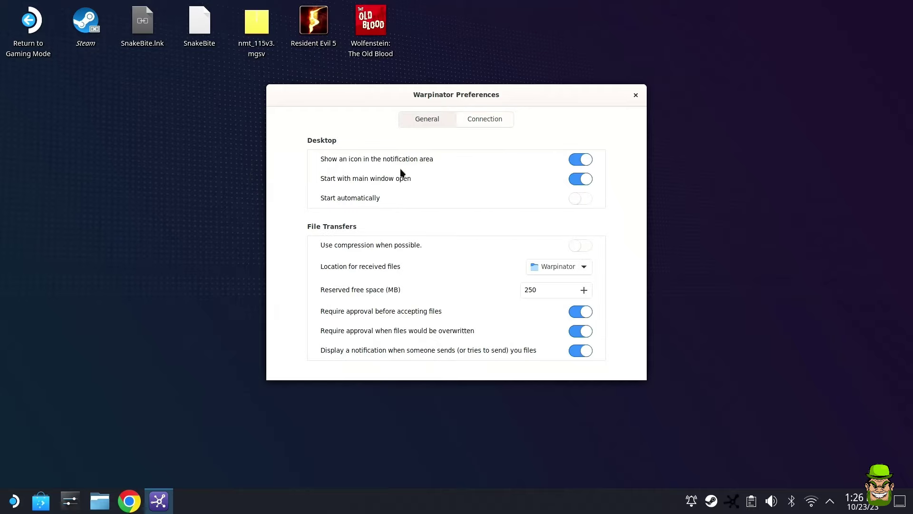
click(634, 95)
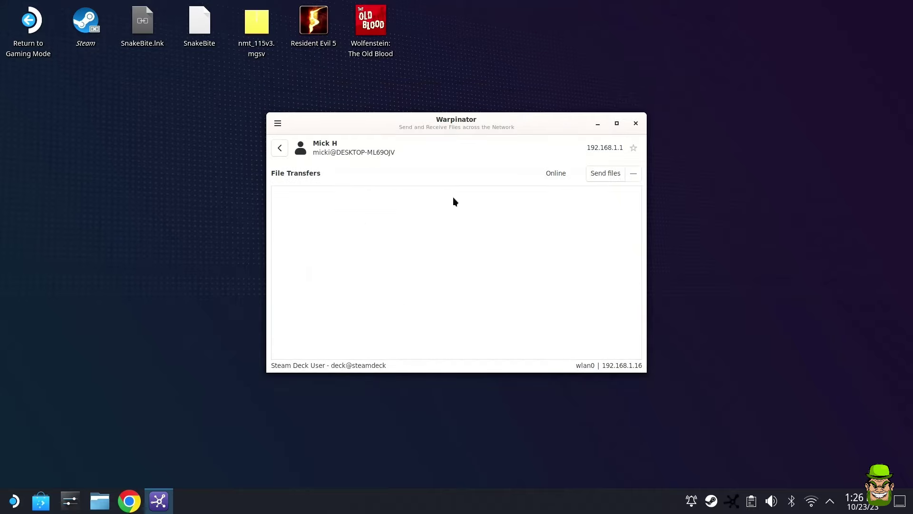
click(281, 148)
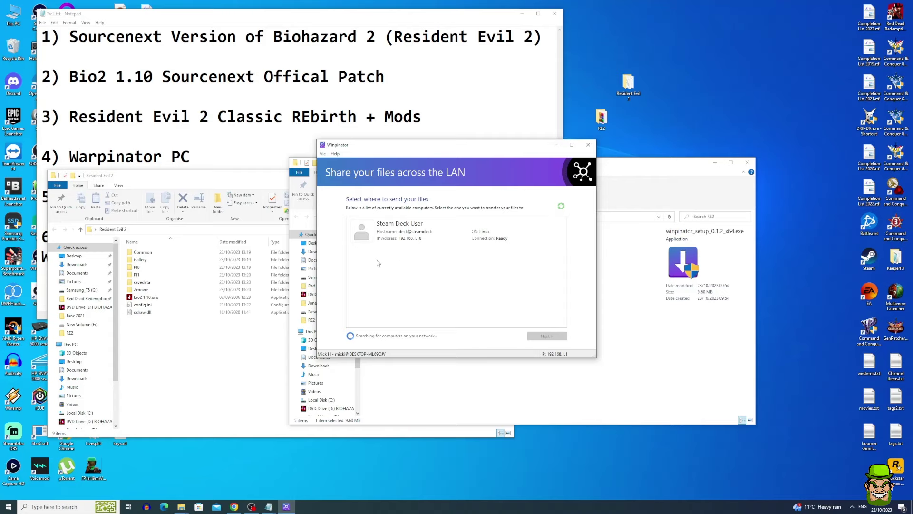
Send the Resident Evil 2 folder from Winpinator to the Steam Deck User device
click(411, 233)
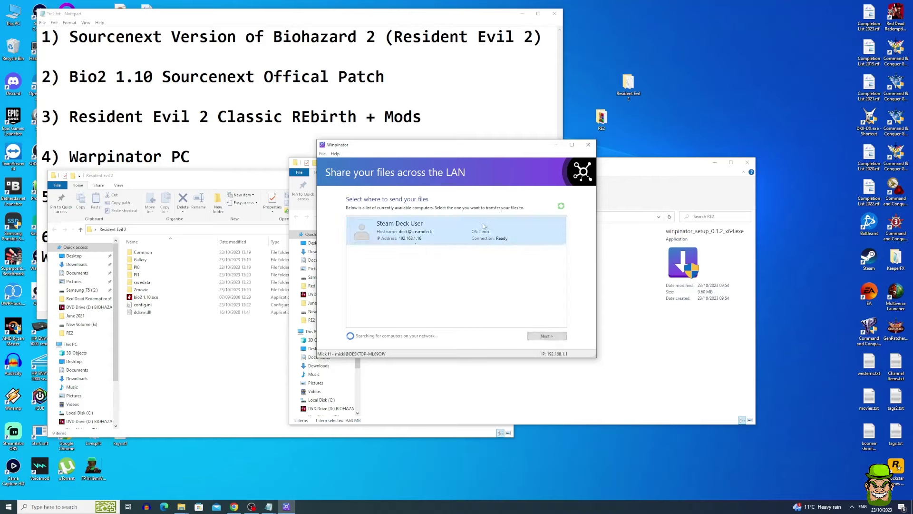
click(557, 337)
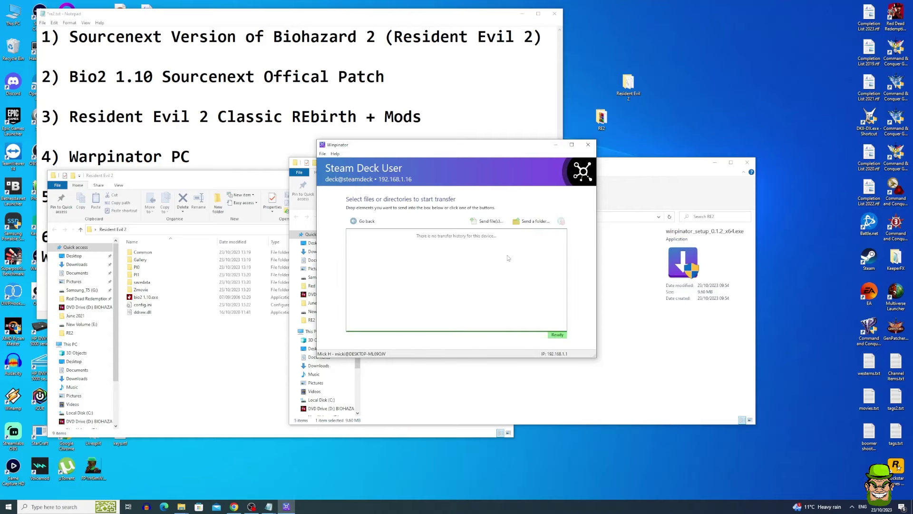
click(533, 221)
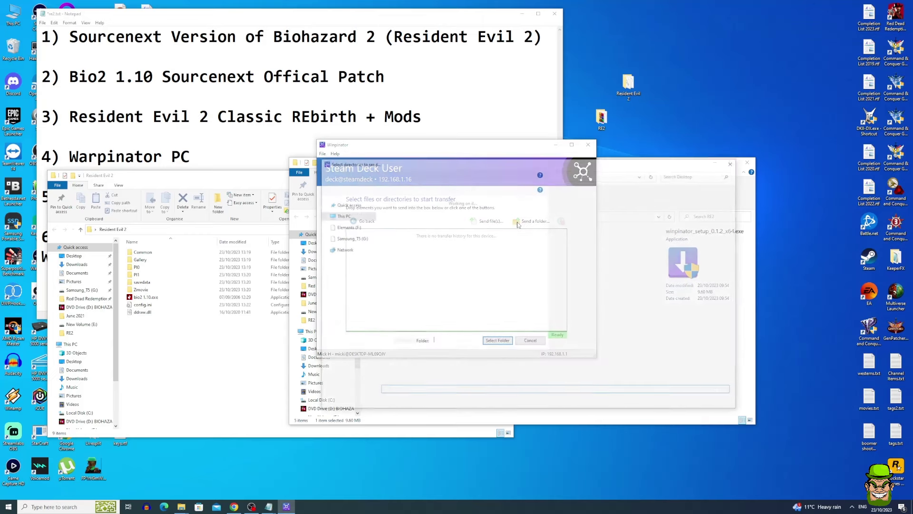
click(599, 267)
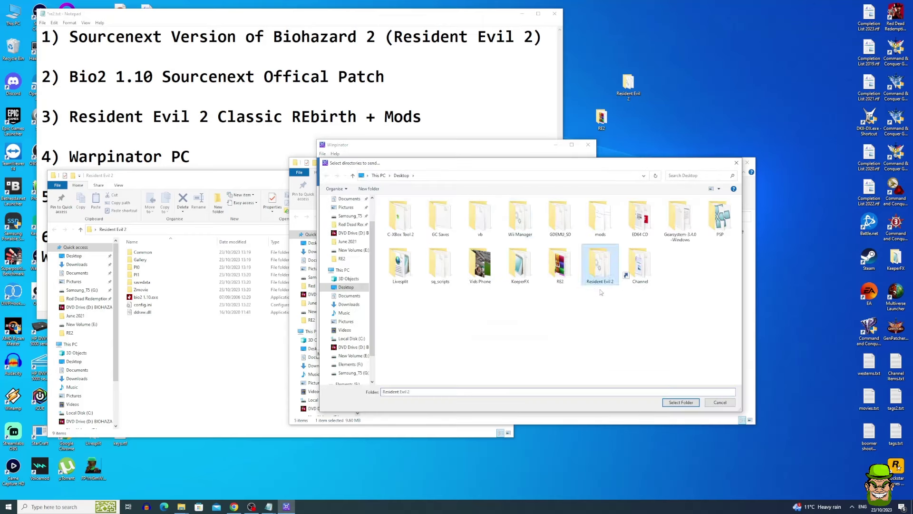
click(680, 404)
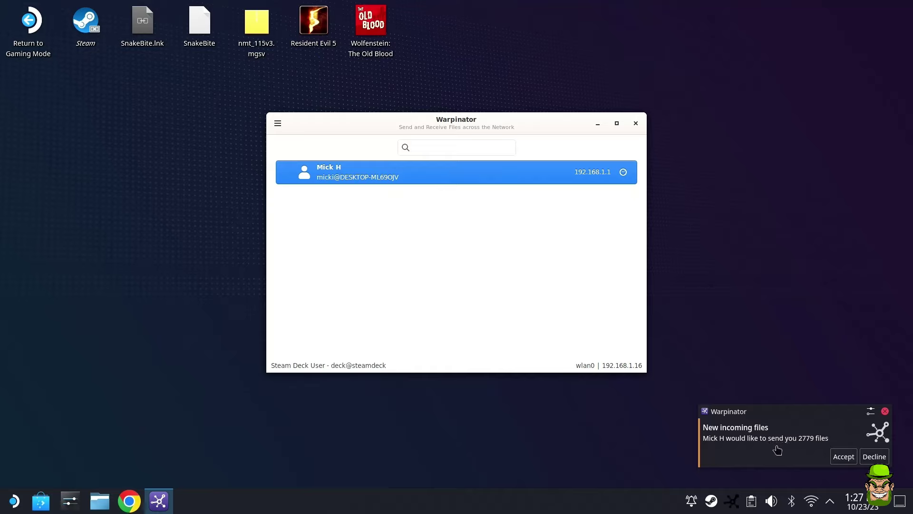
Accept the 2779-file (1.7 GB) transfer from the PC and bring up Dolphin
click(843, 457)
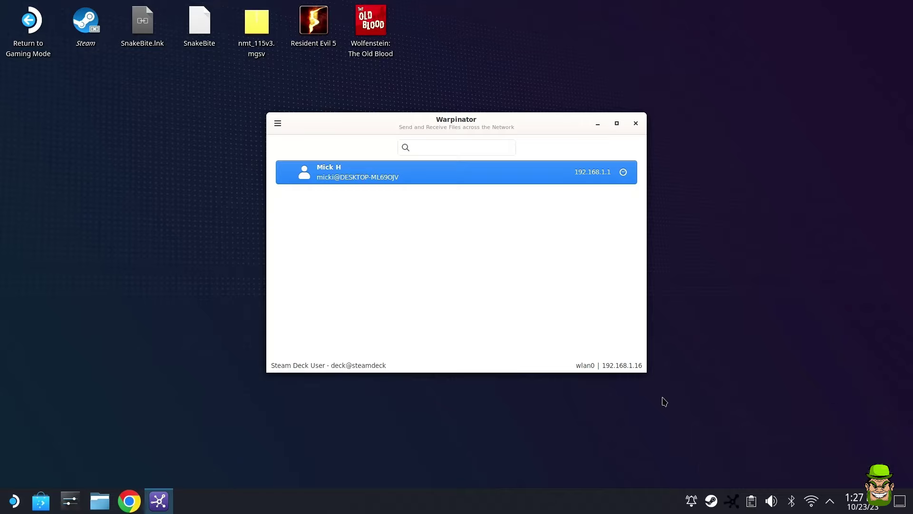
click(341, 173)
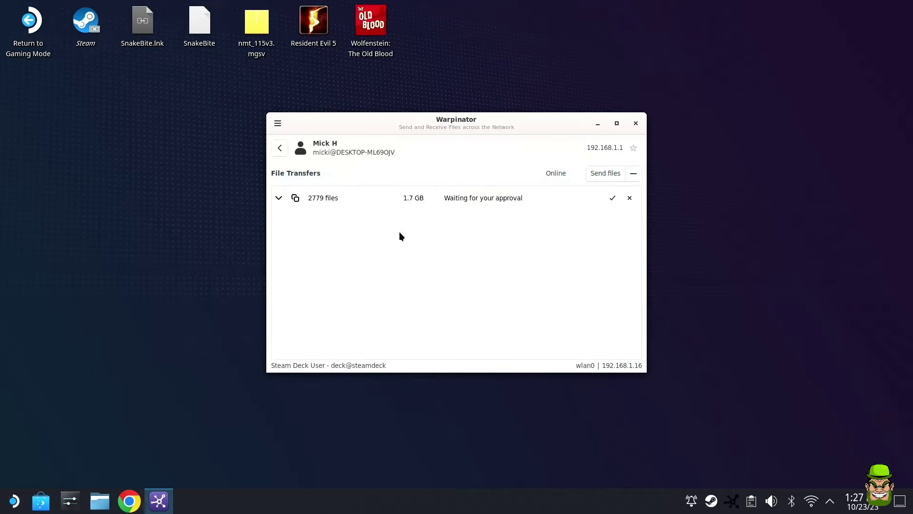
click(612, 198)
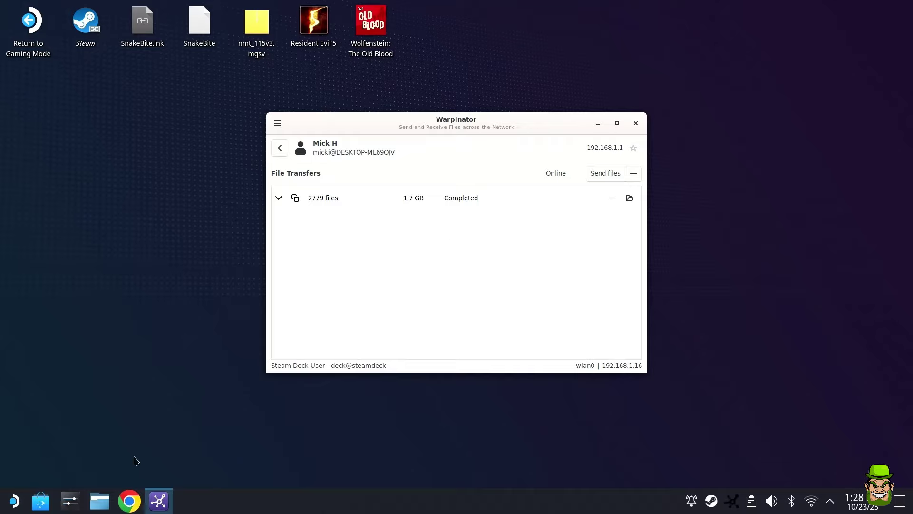
click(100, 500)
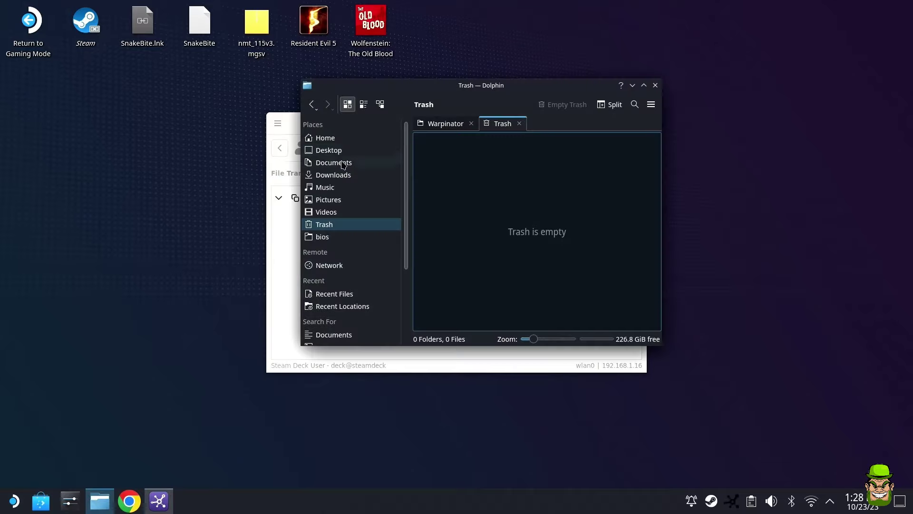
Cut the Resident Evil 2 folder from Home/Warpinator and paste it onto the desktop beside the other icons
click(326, 138)
scroll(542, 248, down, 5)
scroll(525, 249, up, 3)
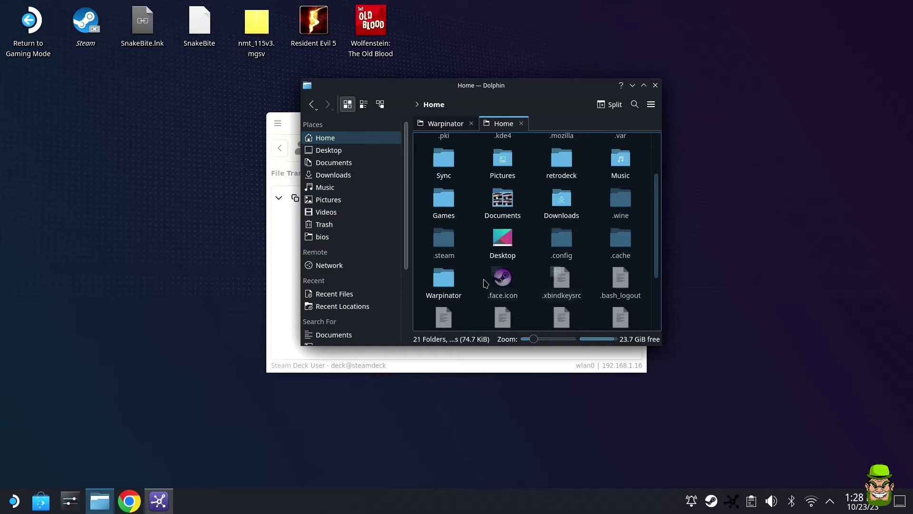
click(443, 296)
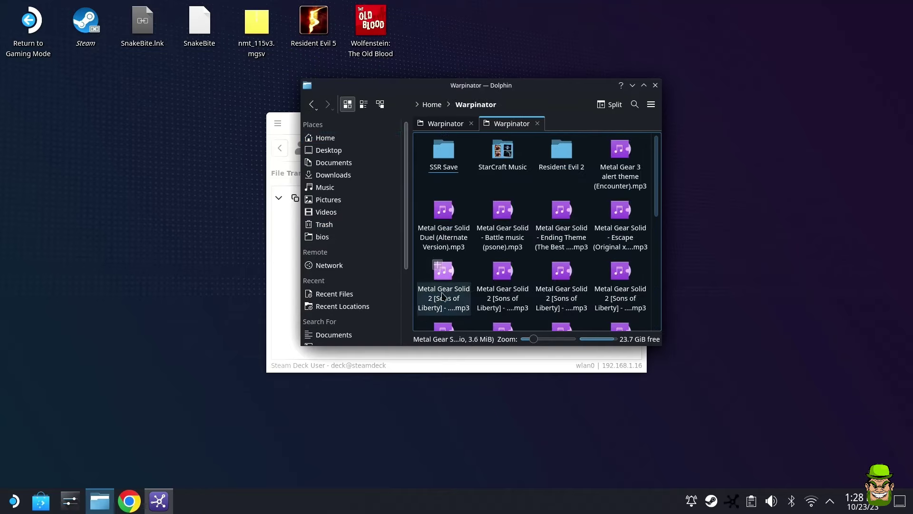
right_click(566, 153)
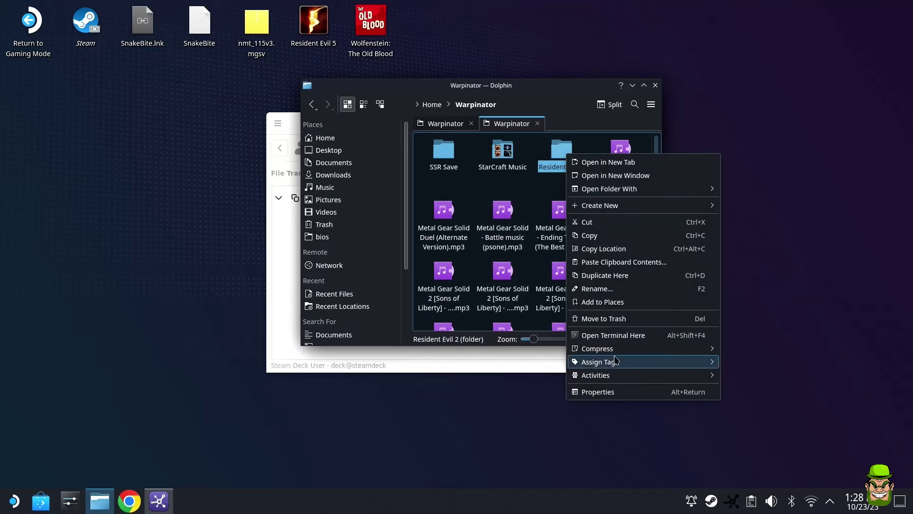
click(588, 223)
right_click(510, 43)
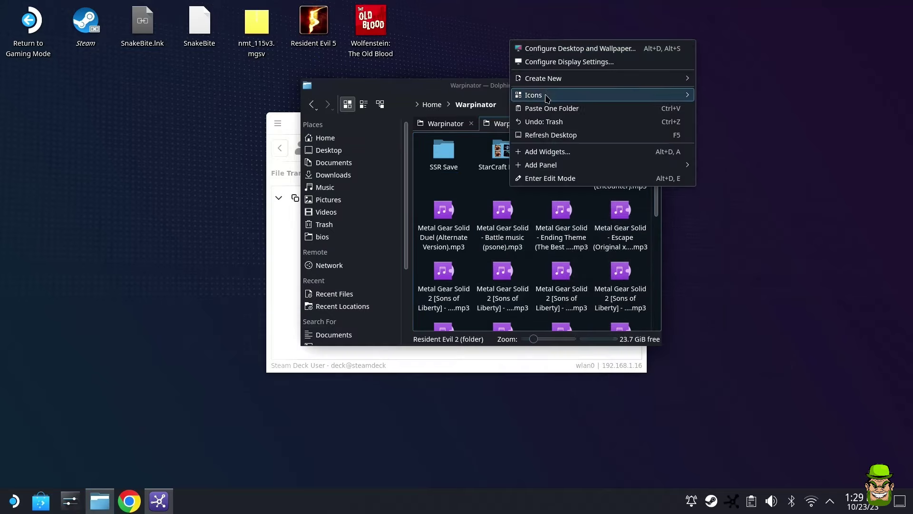
click(536, 113)
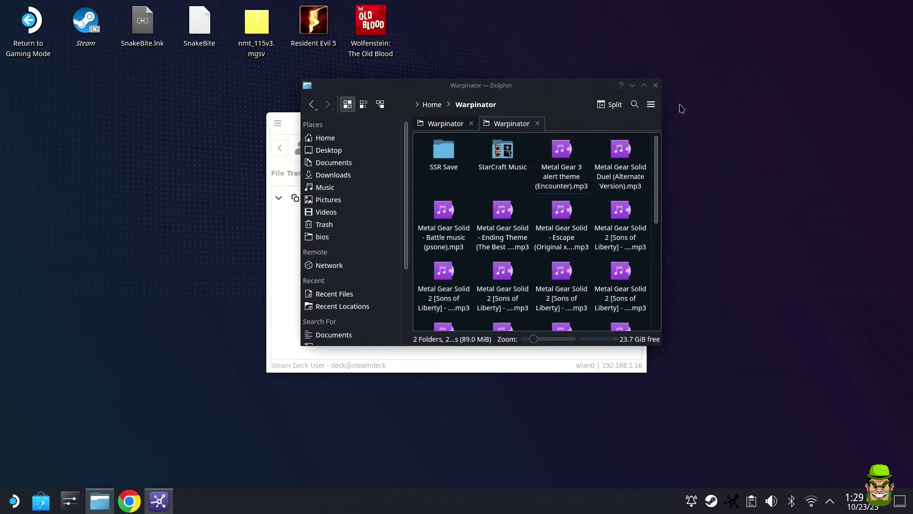
drag(481, 28, 430, 31)
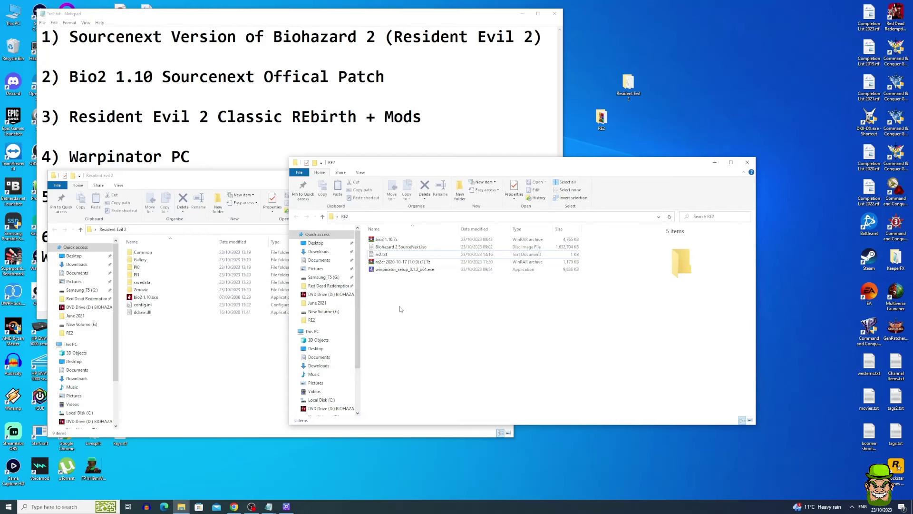
Create New Text Document.txt in RE2 and paste WINEDLLOVERRIDES="ddraw.dll=n,b" %command% into it
right_click(393, 295)
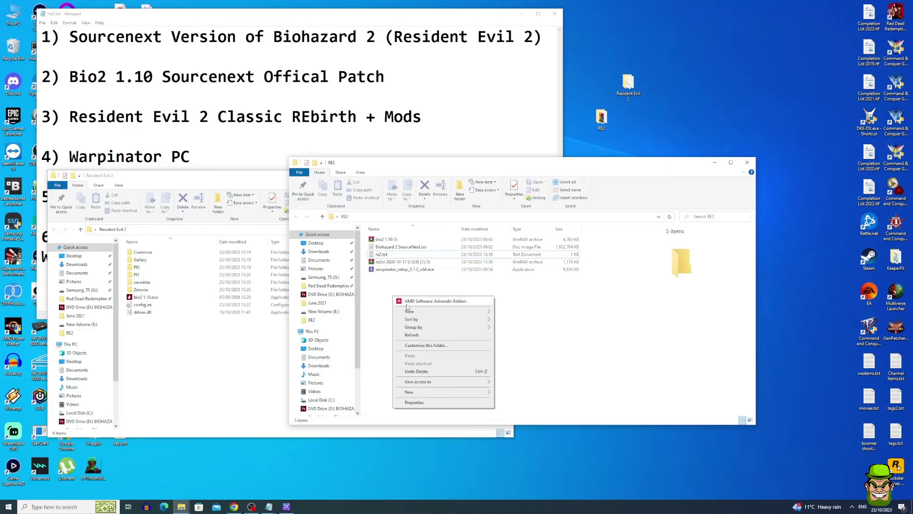
mouse_move(431, 393)
click(519, 466)
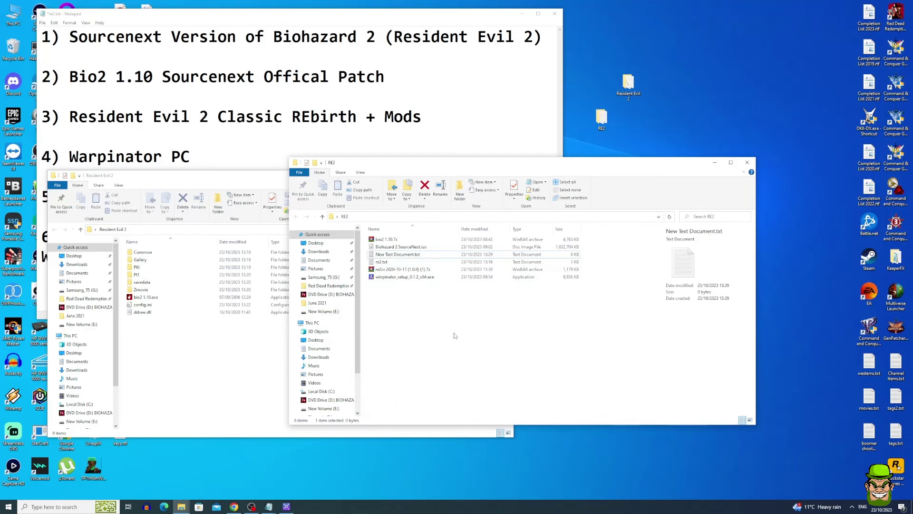
double_click(392, 254)
right_click(241, 175)
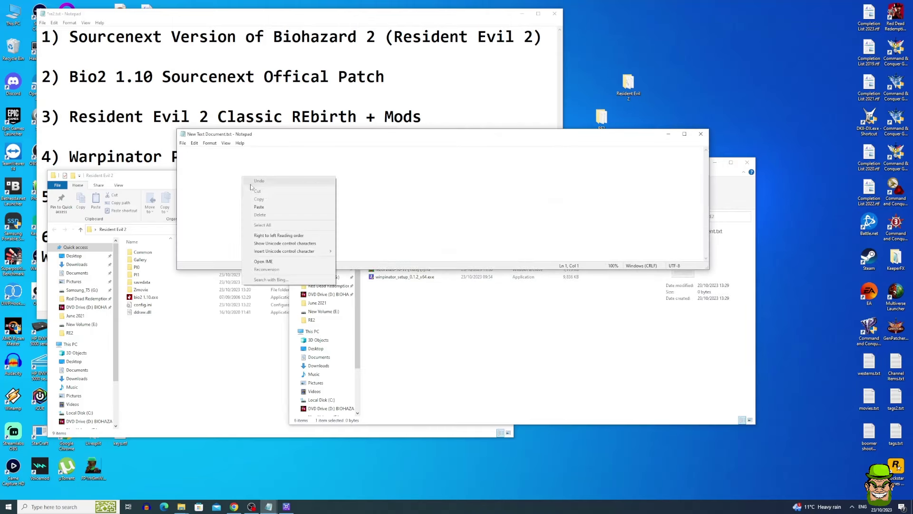
click(267, 215)
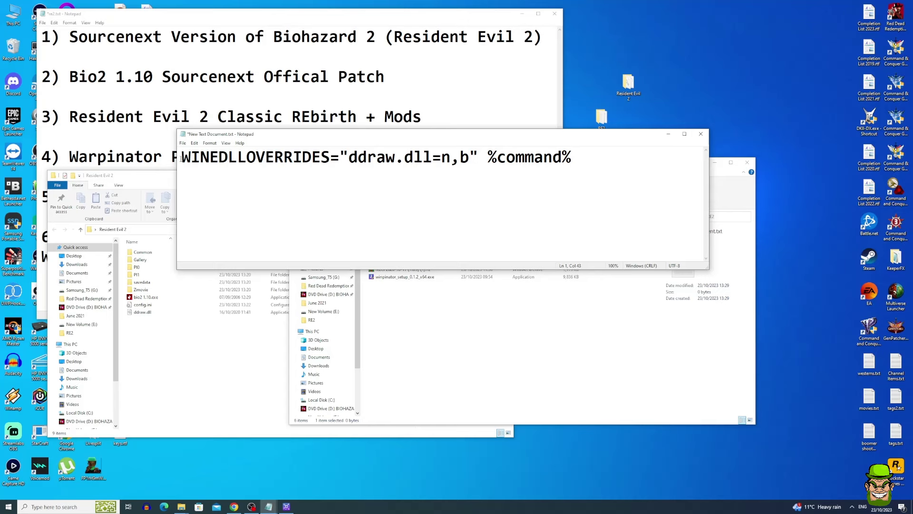
Save the 42-byte New Text Document.txt and close Notepad
mouse_move(180, 158)
mouse_down()
mouse_move(572, 157)
mouse_move(174, 165)
mouse_up()
click(524, 13)
click(523, 13)
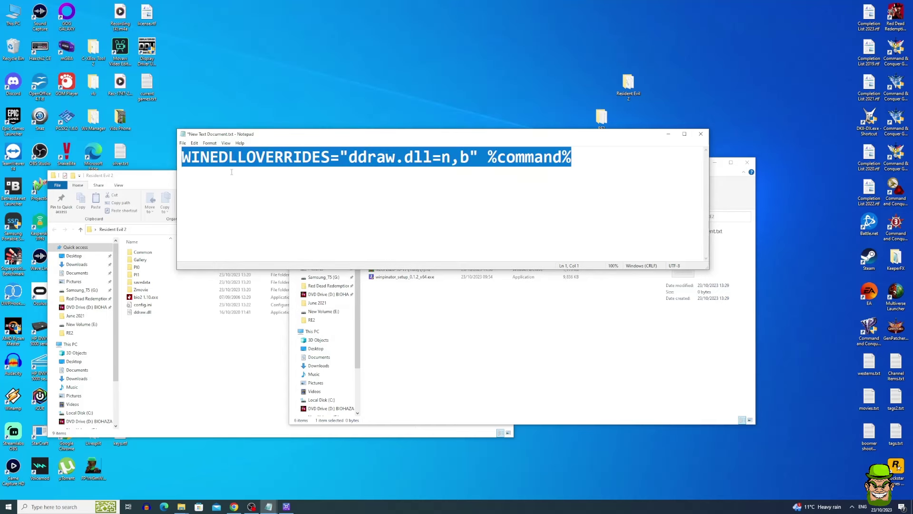
click(273, 157)
click(194, 142)
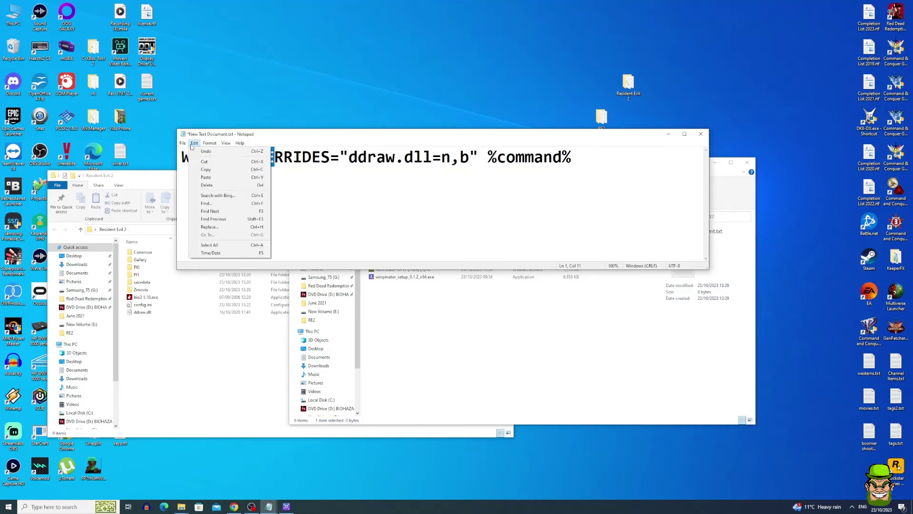
mouse_move(182, 143)
click(205, 175)
click(394, 157)
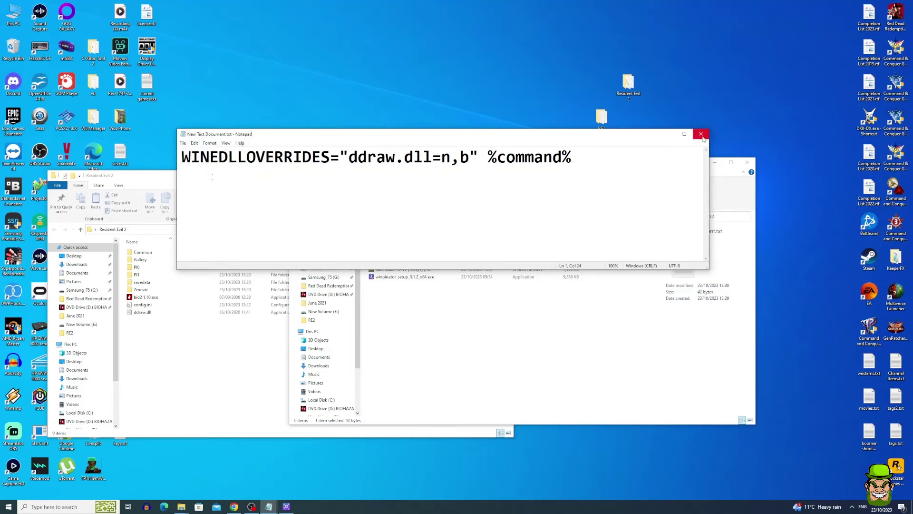
click(701, 135)
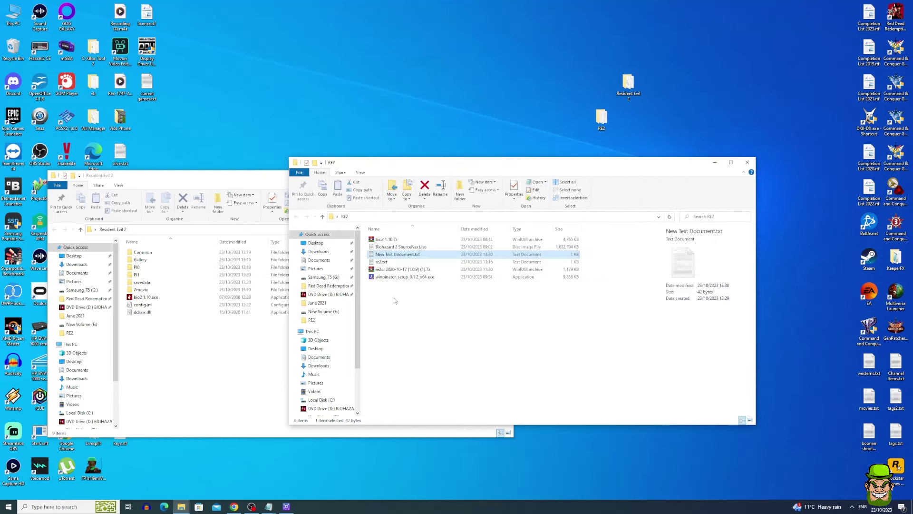
click(286, 506)
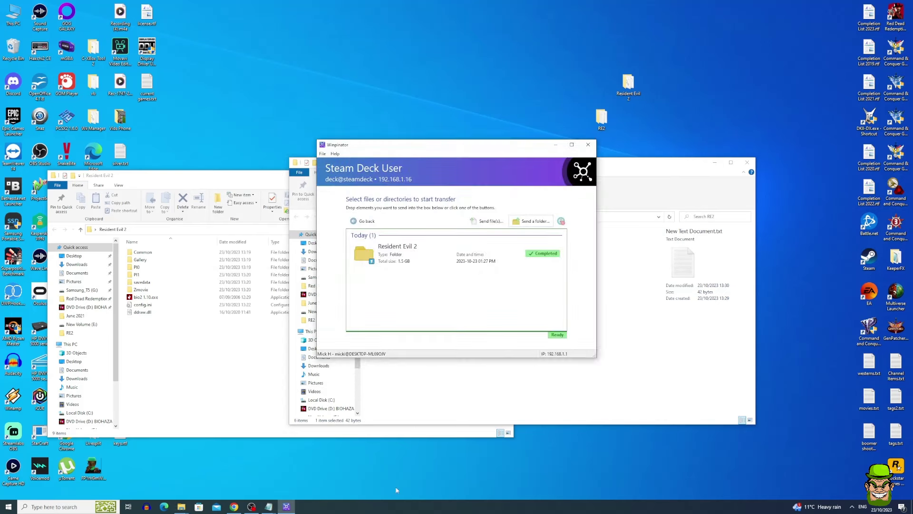
Send New Text Document.txt from RE2 to the Deck, accept it in Warpinator, and minimize the window
click(488, 224)
click(341, 289)
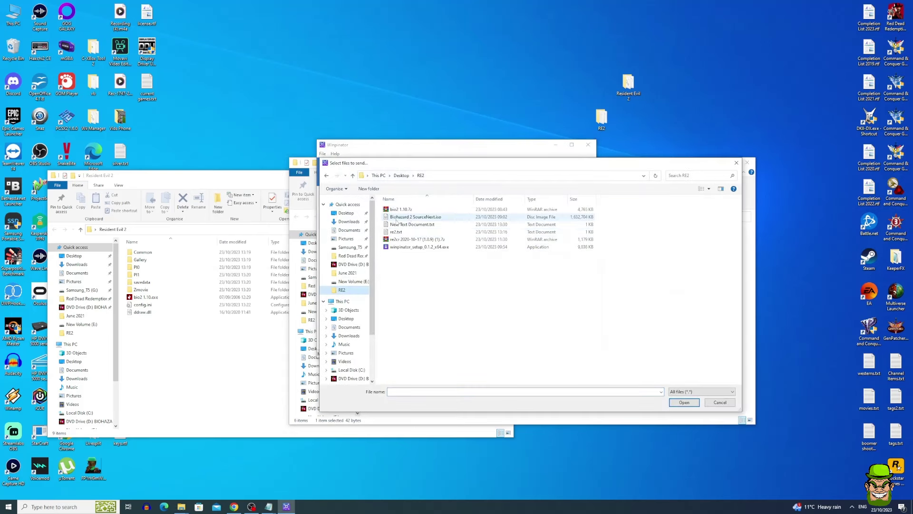
double_click(400, 224)
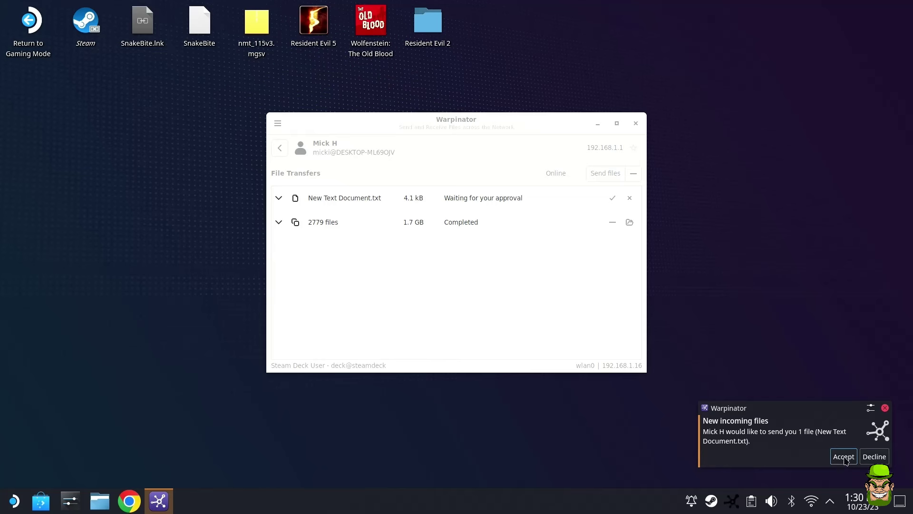
click(843, 457)
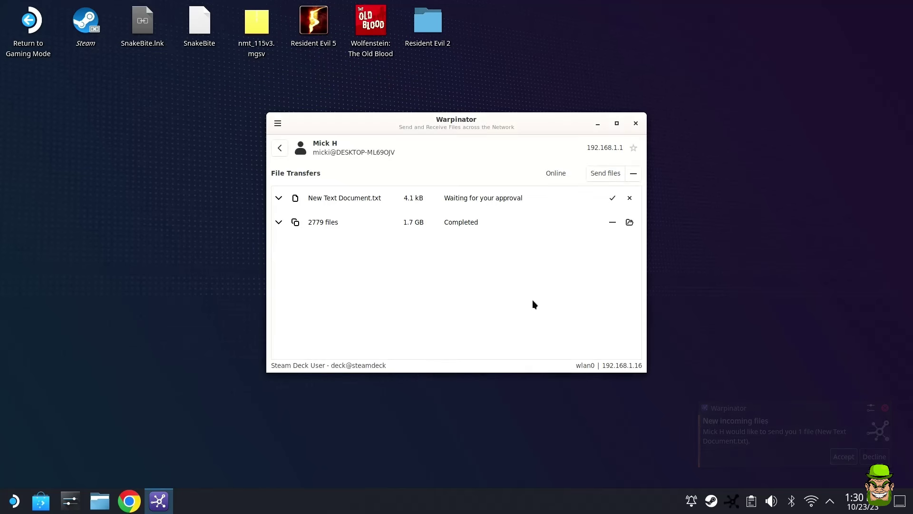
click(612, 199)
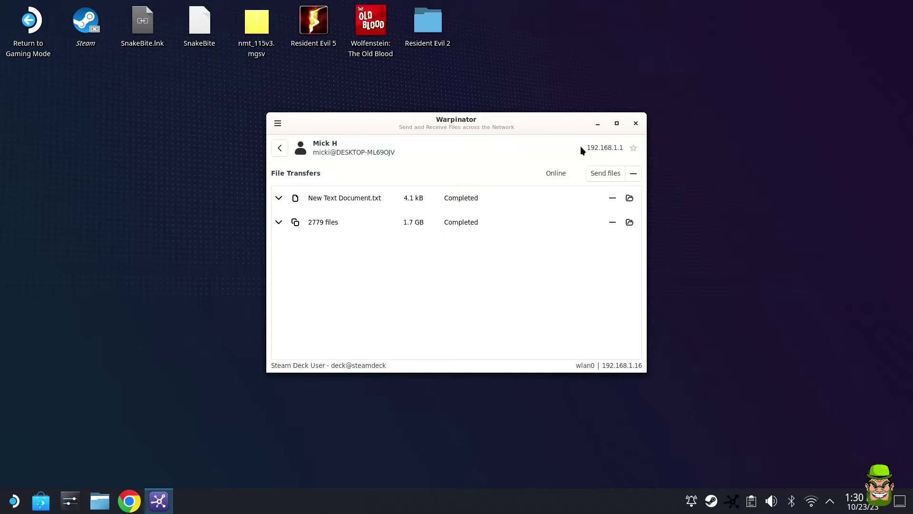
click(597, 124)
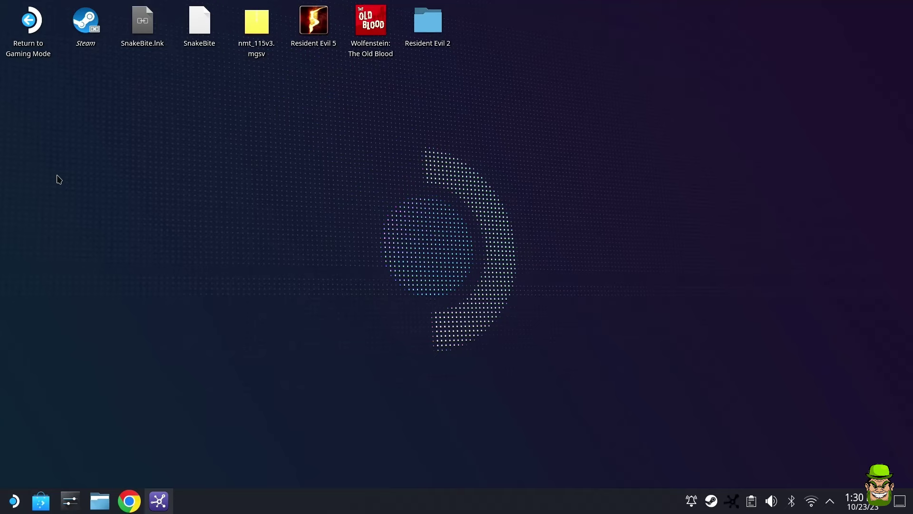
Launch Steam and add Desktop/Resident Evil 2/bio2 1.10.exe as a non-Steam game
right_click(710, 497)
click(585, 447)
double_click(86, 24)
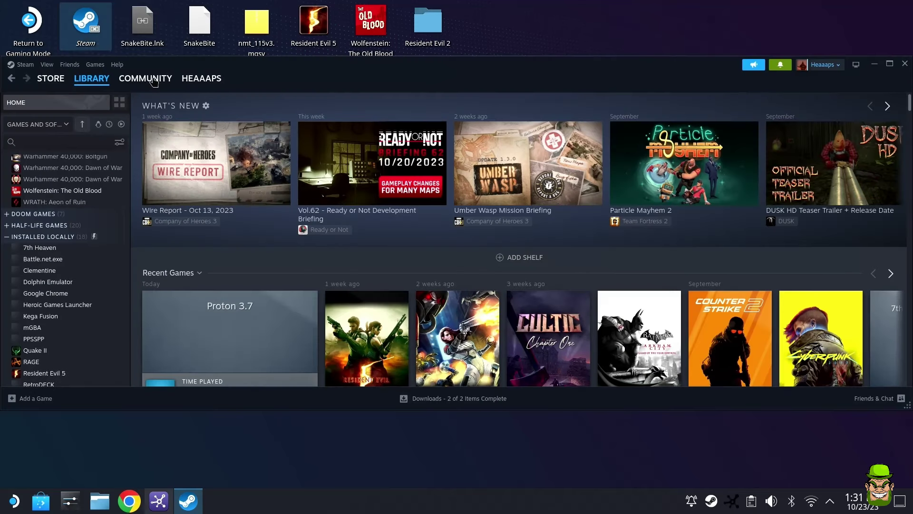
click(95, 64)
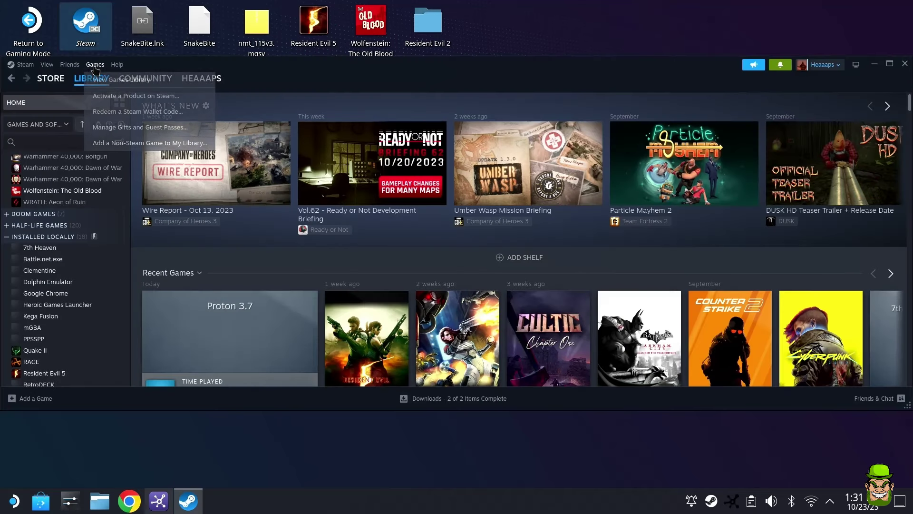
click(118, 143)
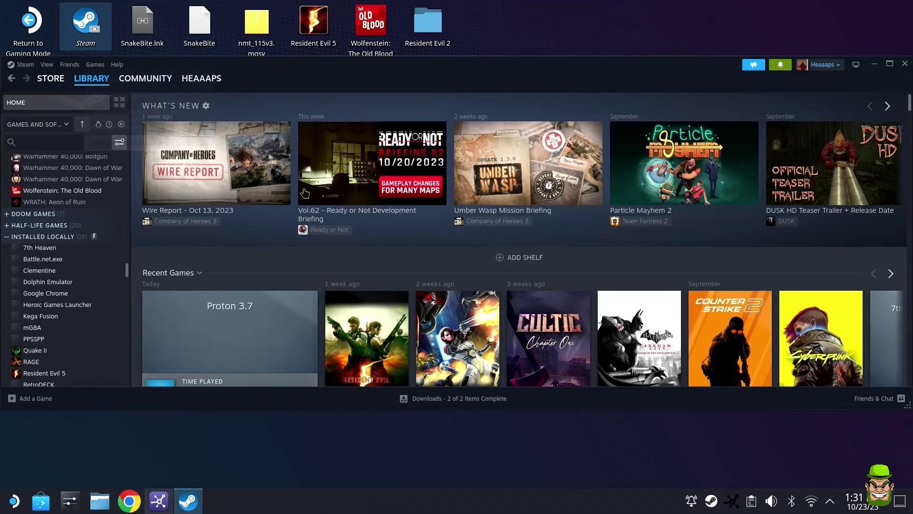
click(330, 367)
click(398, 147)
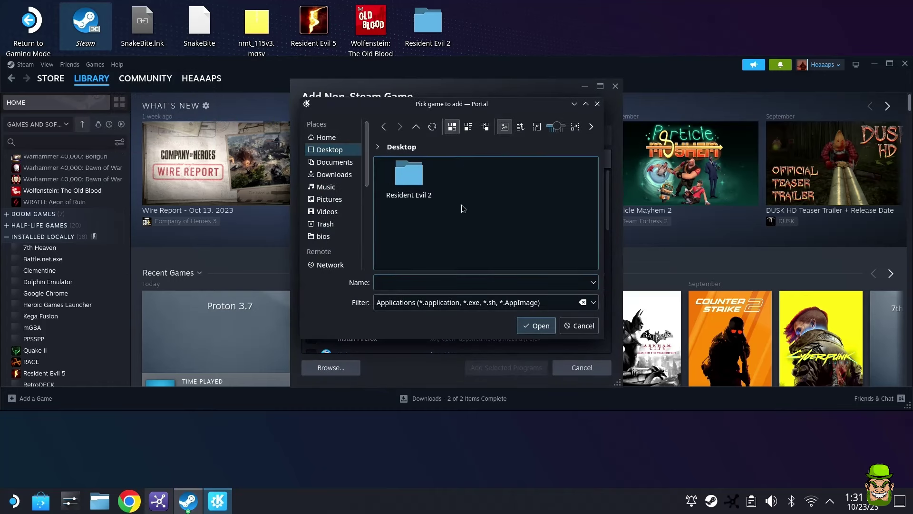
double_click(400, 184)
scroll(498, 207, down, 2)
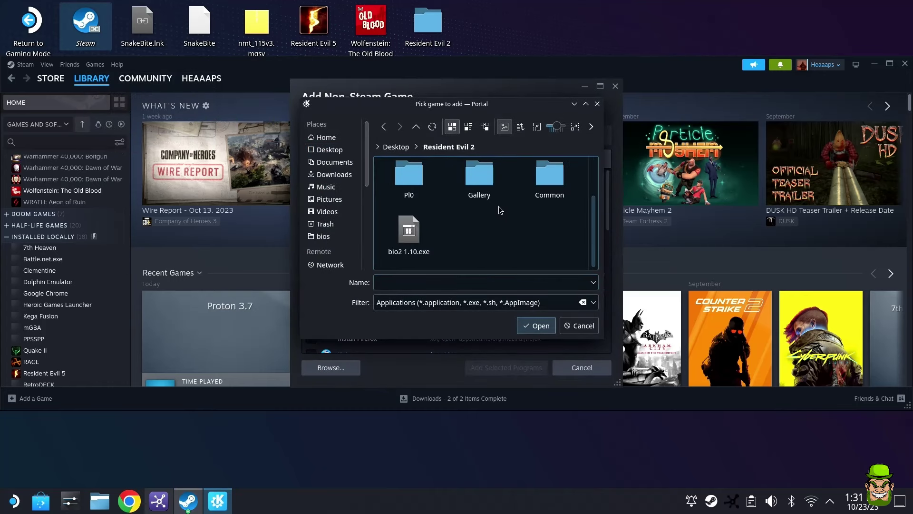
click(414, 253)
double_click(415, 252)
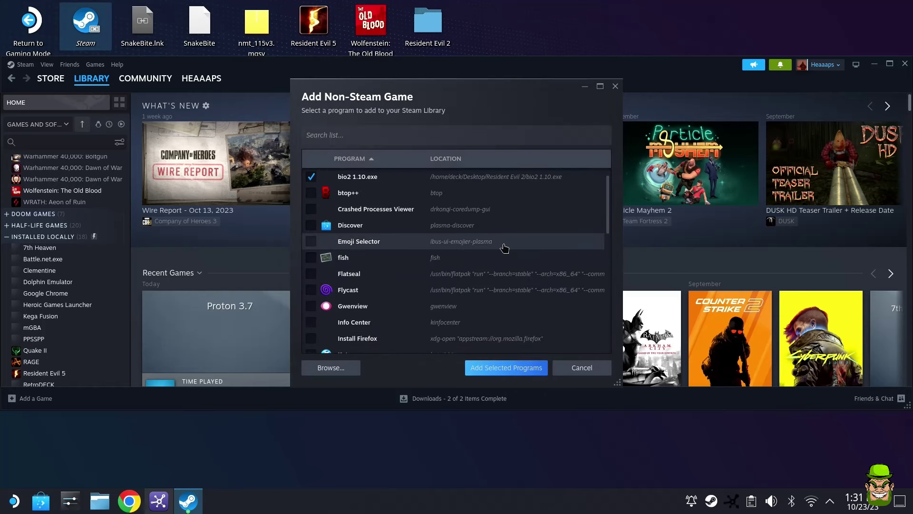
click(504, 367)
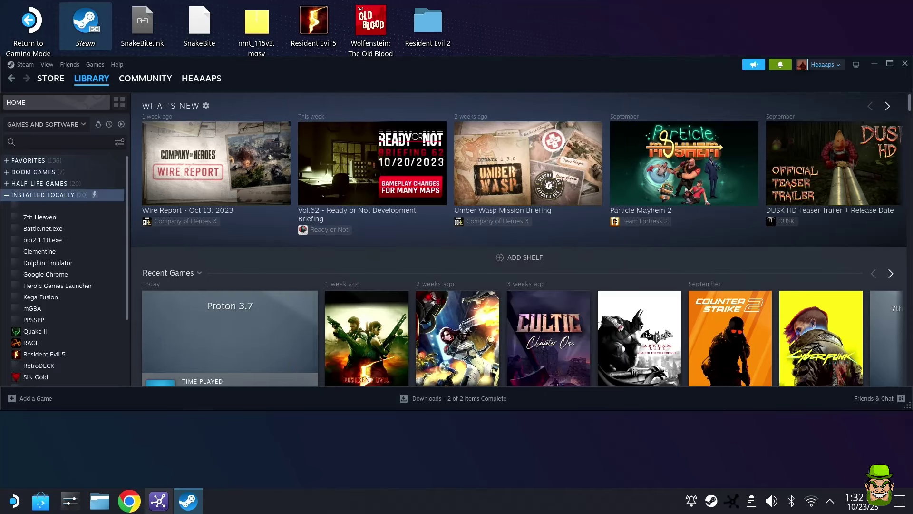
Force Proton Experimental for bio2 1.10.exe in its properties and start editing its launch options
click(36, 240)
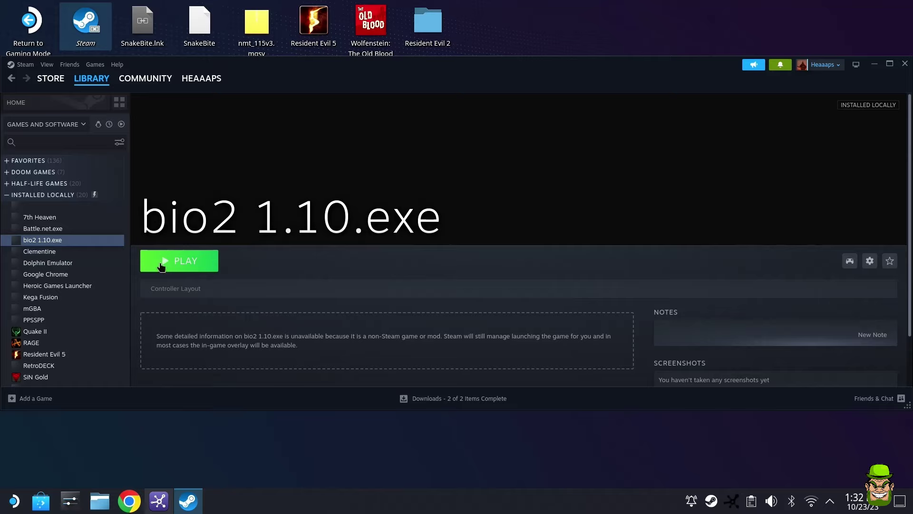
right_click(49, 242)
click(72, 329)
click(299, 156)
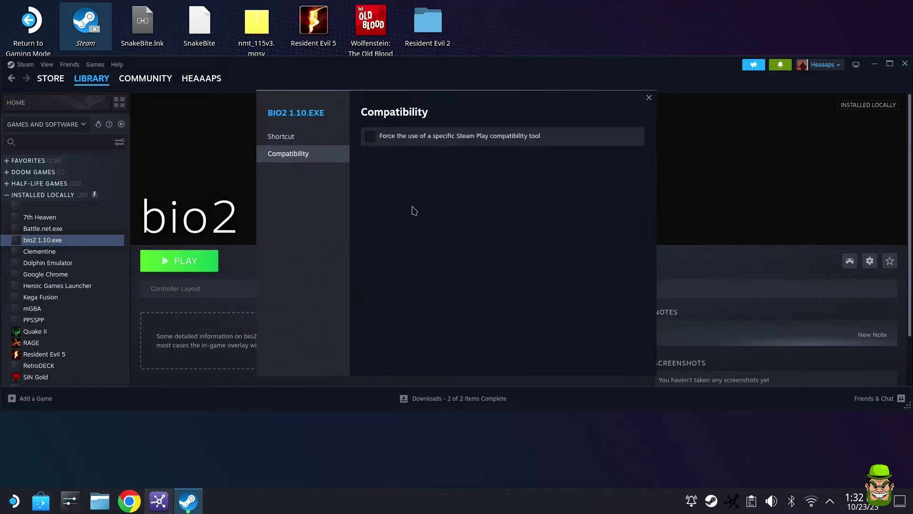
click(371, 138)
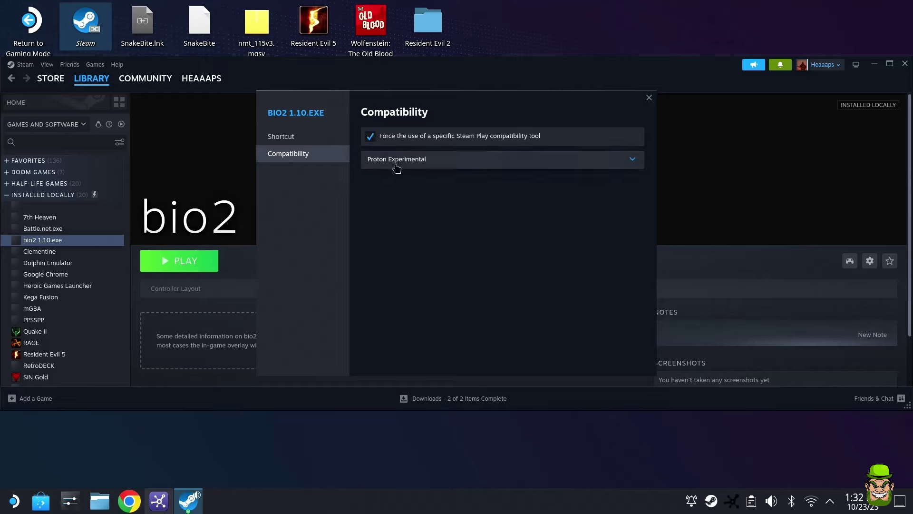
click(291, 138)
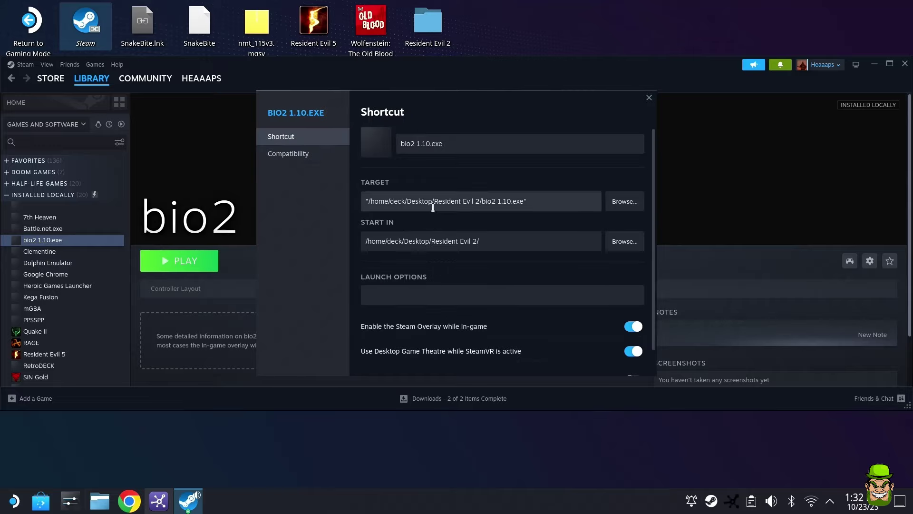
click(452, 295)
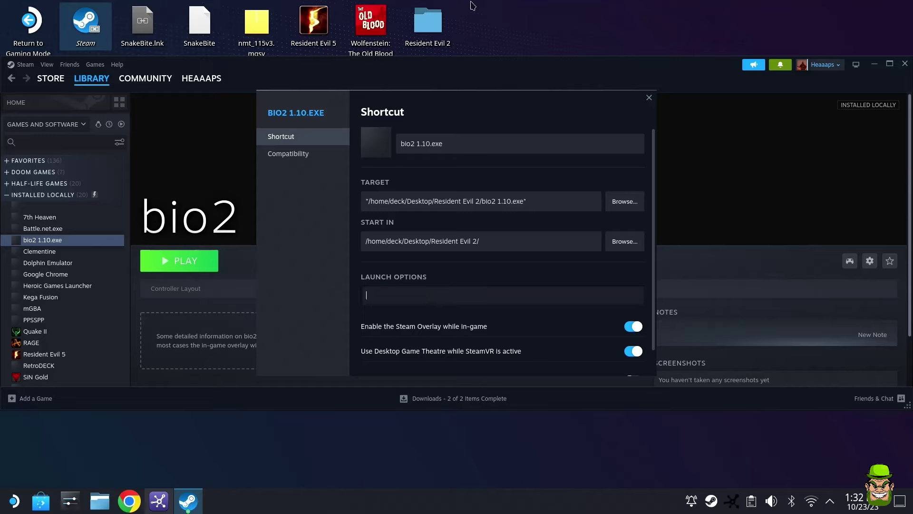
drag(427, 29, 324, 304)
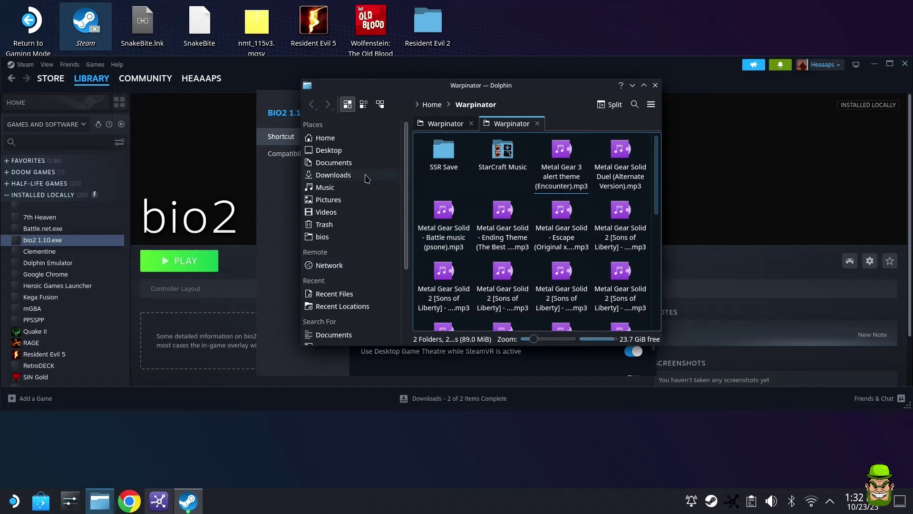
Copy the WINEDLLOVERRIDES line from Home/Warpinator/New Text Document.txt in Kate, then close Kate and Dolphin
click(328, 140)
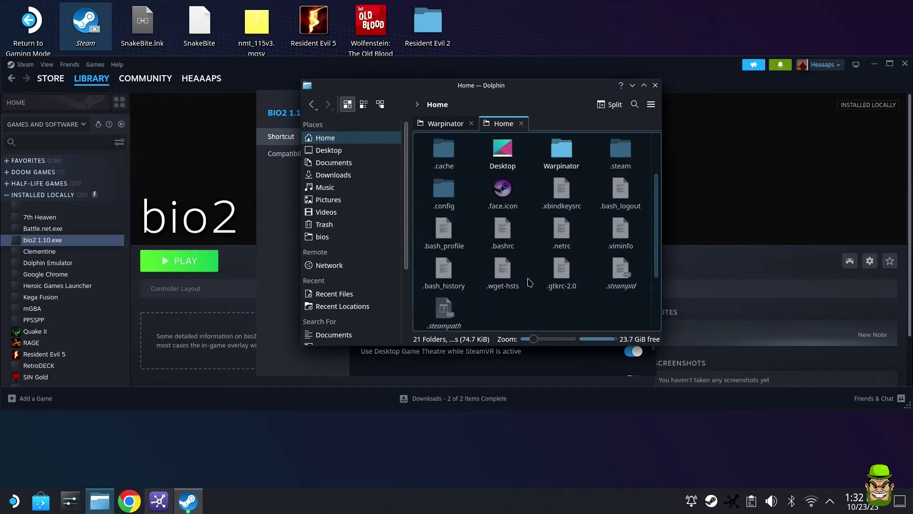
scroll(557, 257, up, 2)
double_click(557, 246)
scroll(518, 192, down, 5)
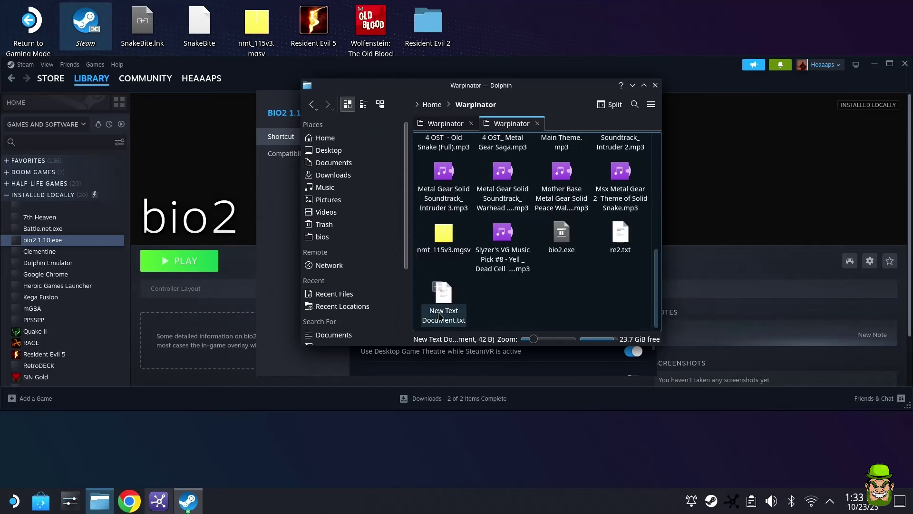
double_click(444, 304)
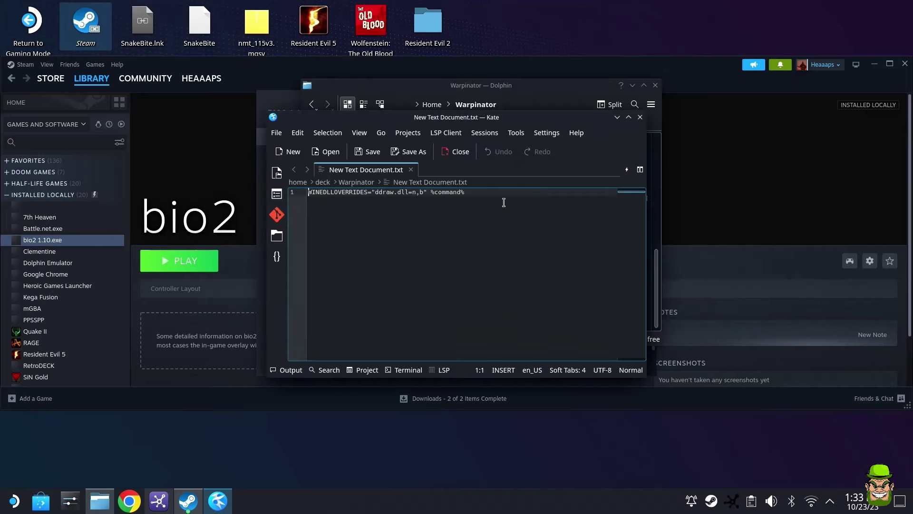
drag(504, 202, 284, 202)
right_click(353, 195)
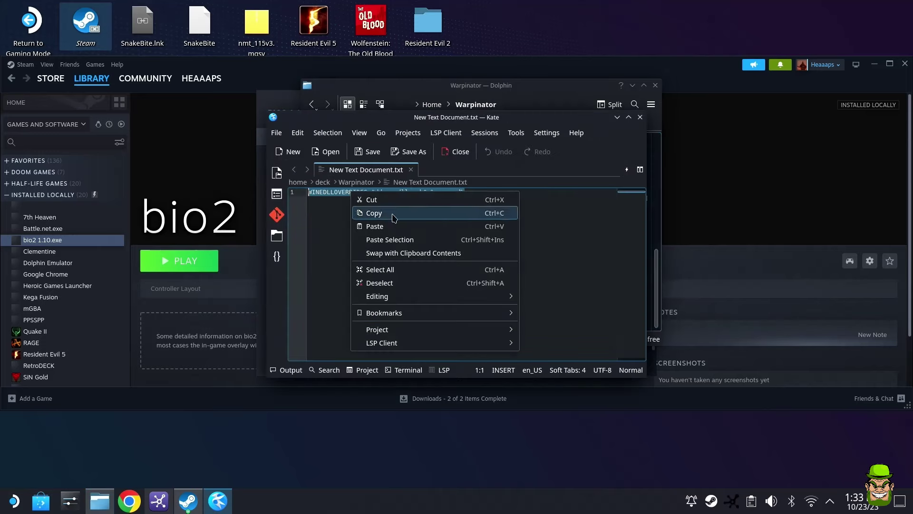
click(379, 215)
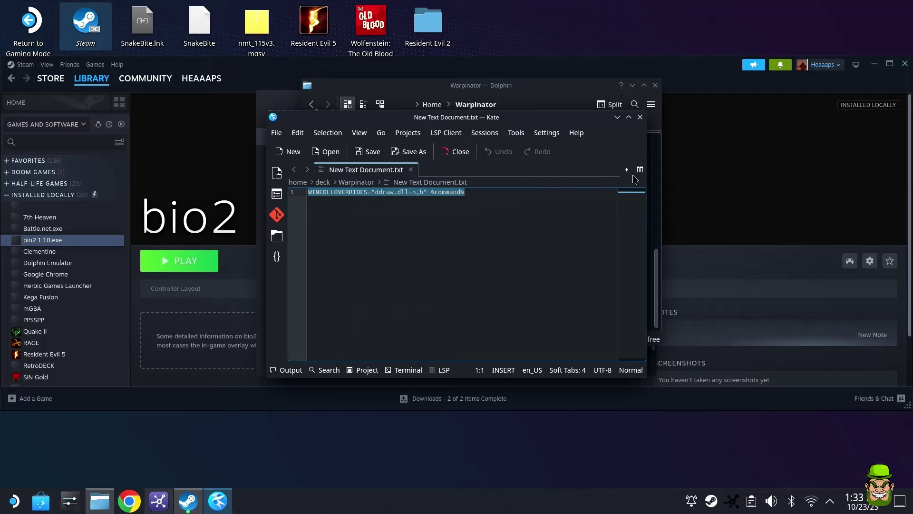
click(640, 116)
click(632, 85)
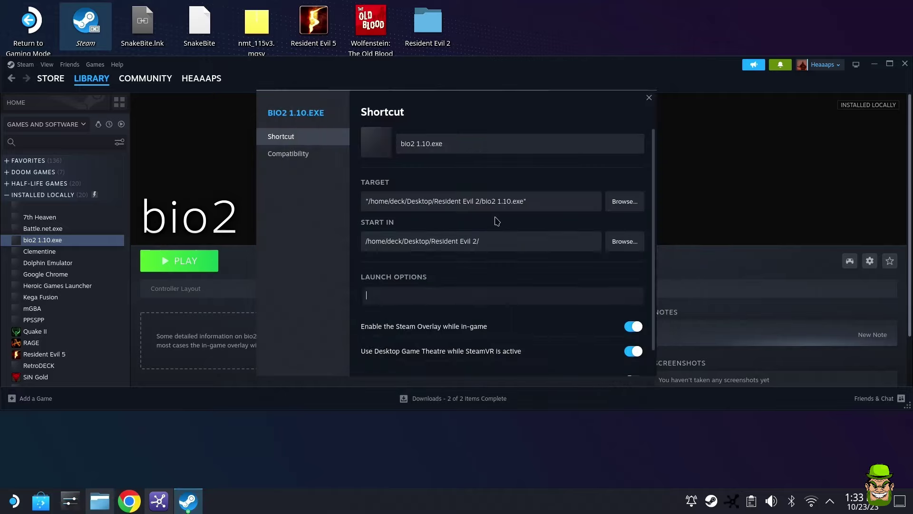
Paste WINEDLLOVERRIDES="ddraw.dll=n,b" %command% as launch options, close Properties, and launch bio2 1.10.exe
right_click(404, 294)
click(419, 306)
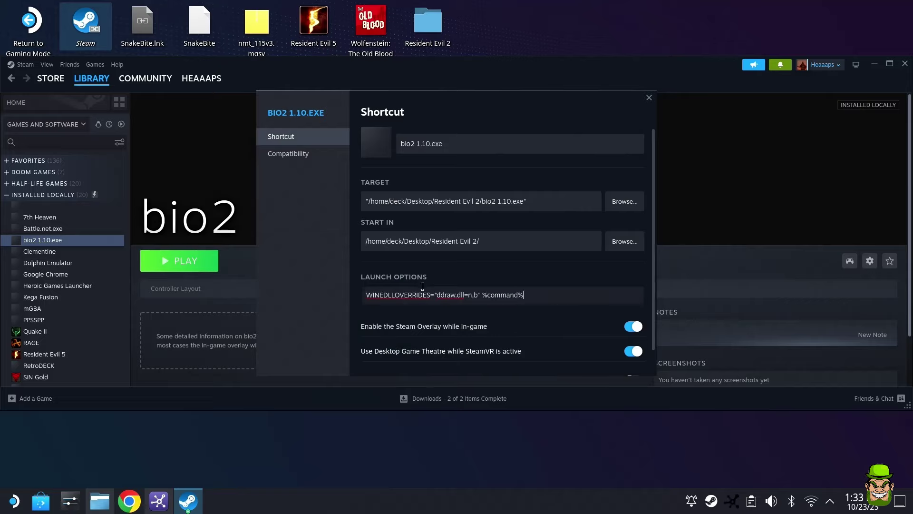
scroll(548, 295, down, 1)
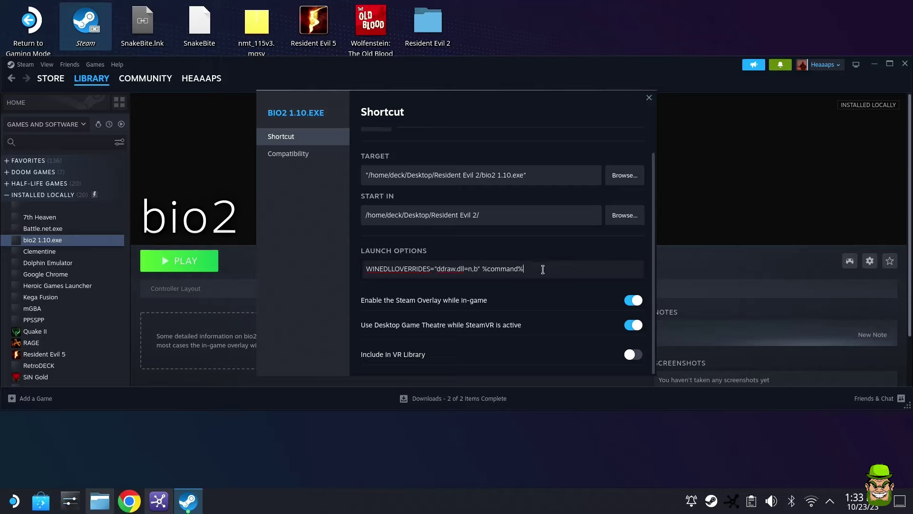
scroll(550, 282, up, 1)
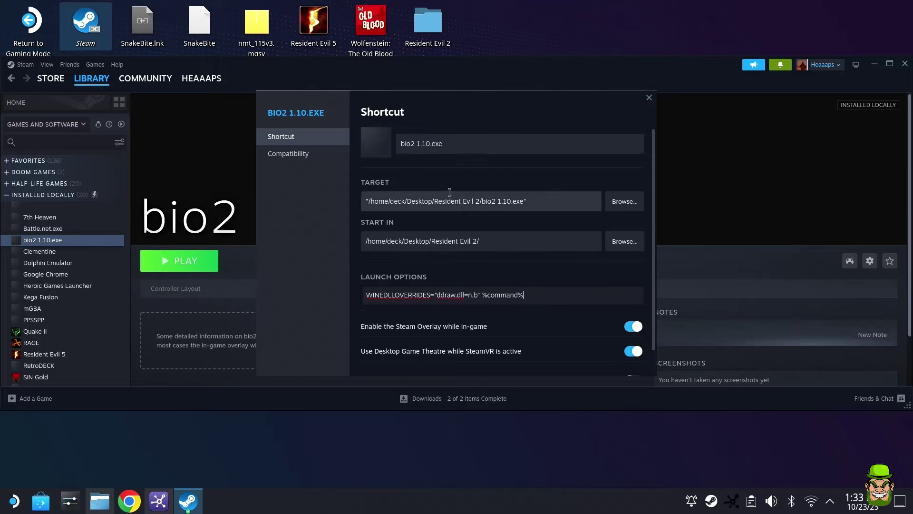
click(649, 97)
click(193, 264)
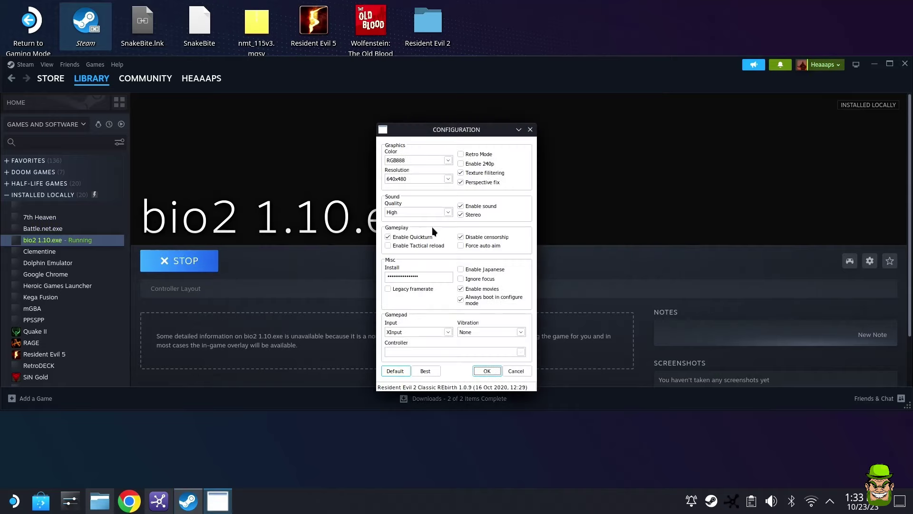
Set the Classic REbirth configuration resolution to Fullscreen and confirm with OK to start the game
mouse_move(467, 136)
mouse_down()
mouse_move(428, 128)
mouse_move(471, 157)
mouse_move(476, 137)
mouse_up()
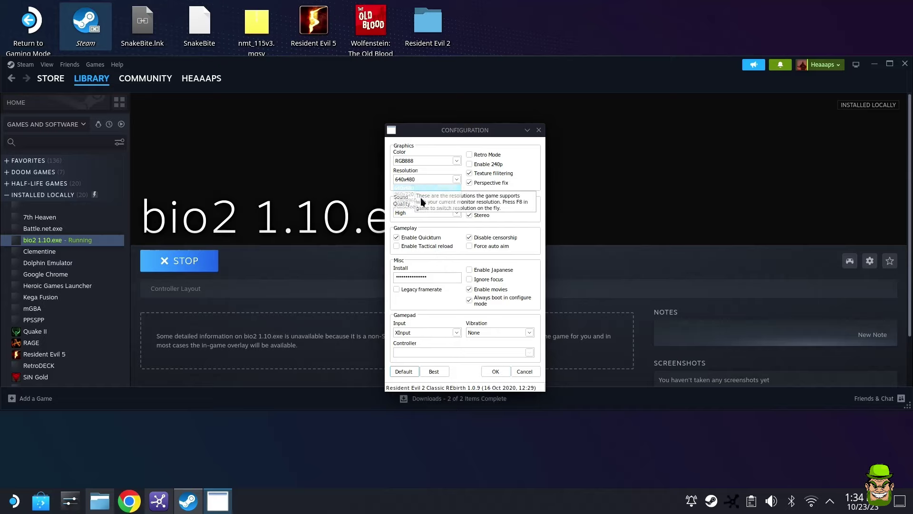
click(404, 179)
click(406, 187)
click(403, 180)
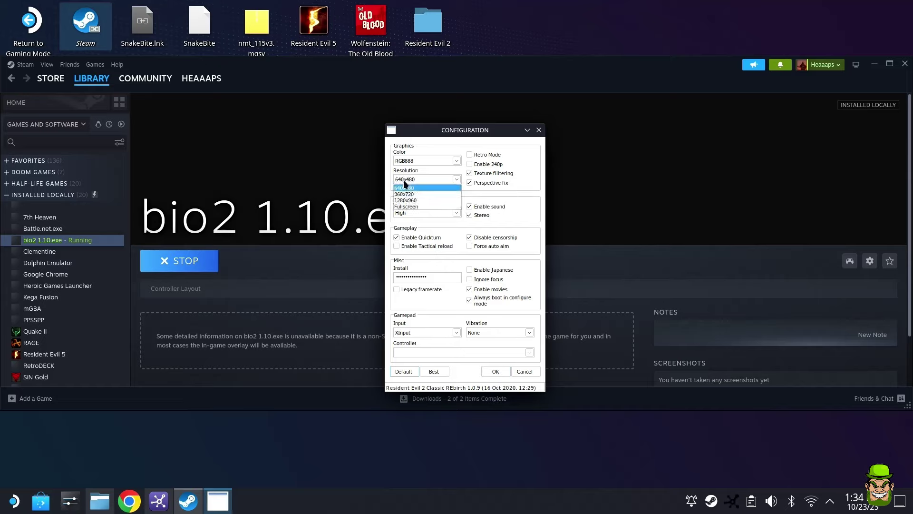
click(403, 181)
click(456, 180)
click(455, 181)
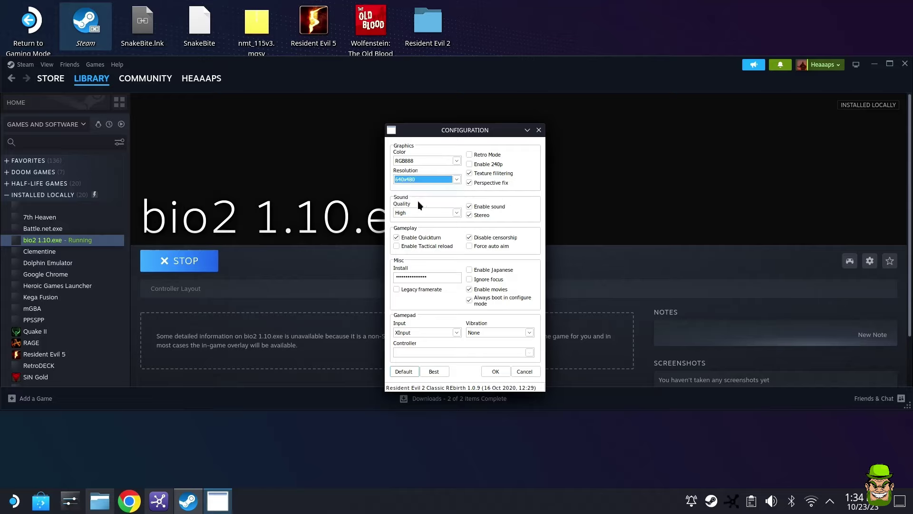
click(456, 181)
click(457, 183)
key(Down)
click(501, 373)
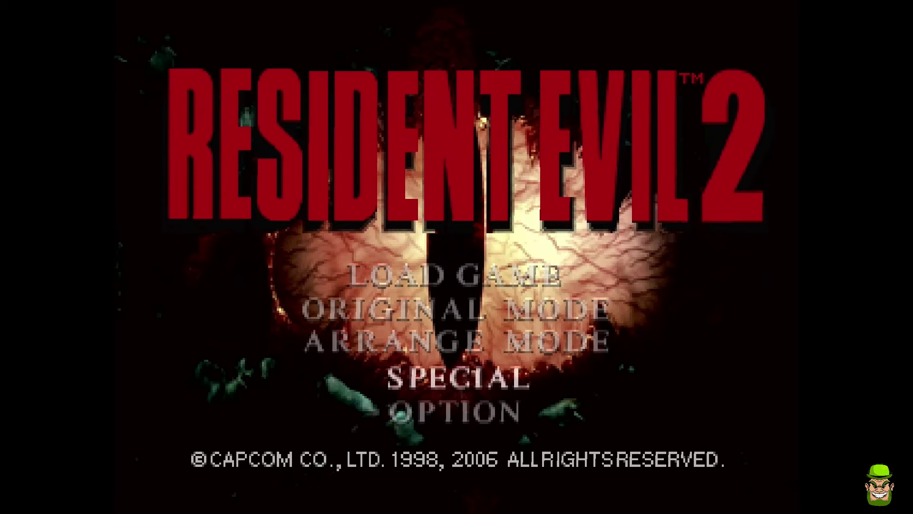
Start an Original Mode game from the title menu and pick Leon as the character
key(Up)
key(Up)
key(Down)
key(Down)
key(Up)
key(Up)
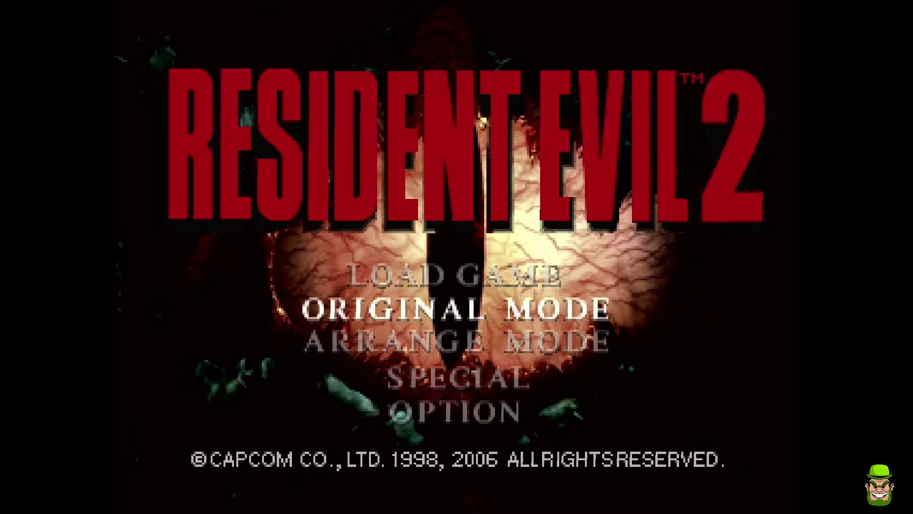
key(Return)
key(Return)
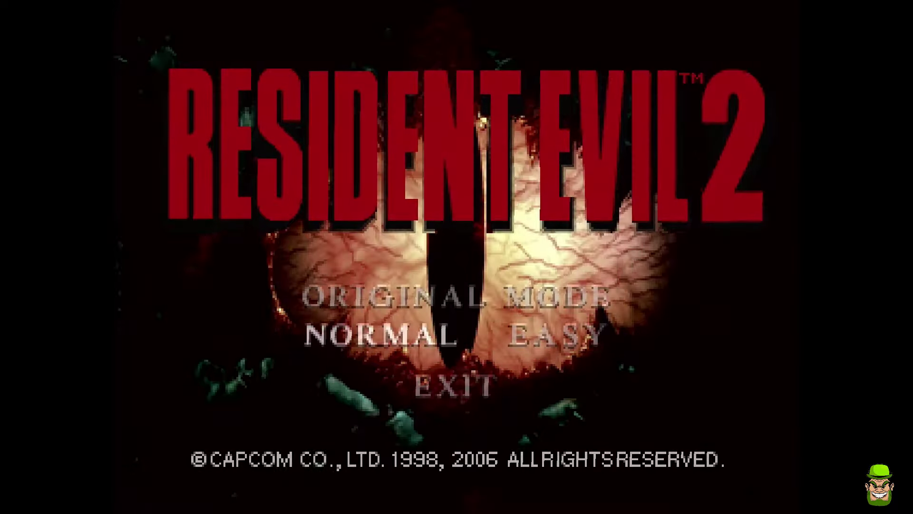
key(Return)
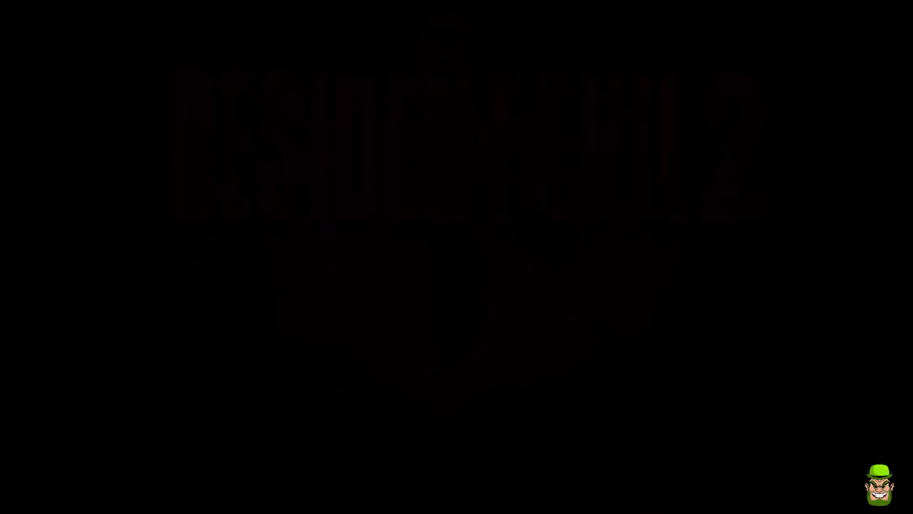